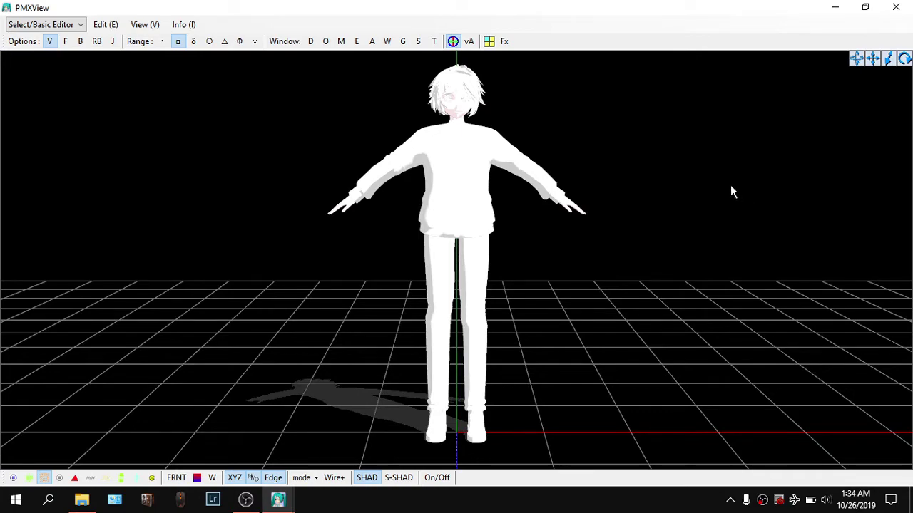
Turn the model around, then bring up PMX Editor's material list for Livarno.pmx
right_click_drag(732, 191, 566, 199)
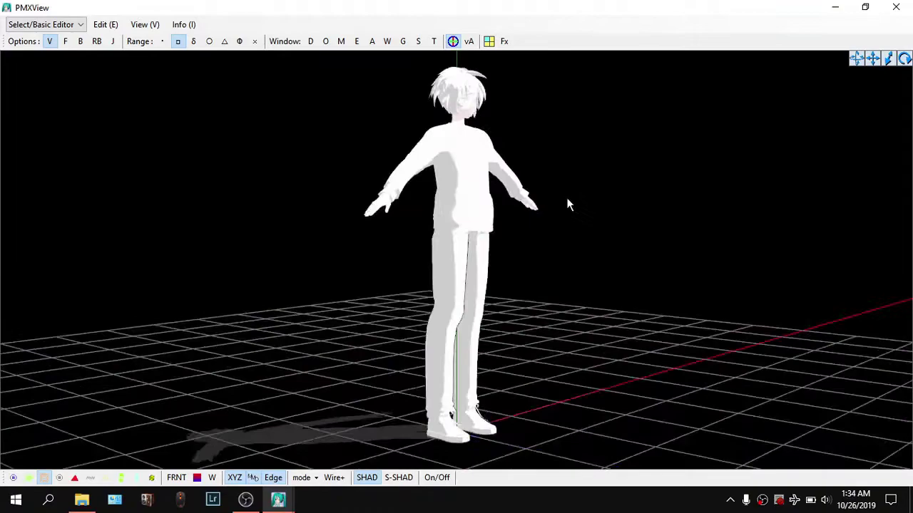
right_click_drag(742, 221, 585, 229)
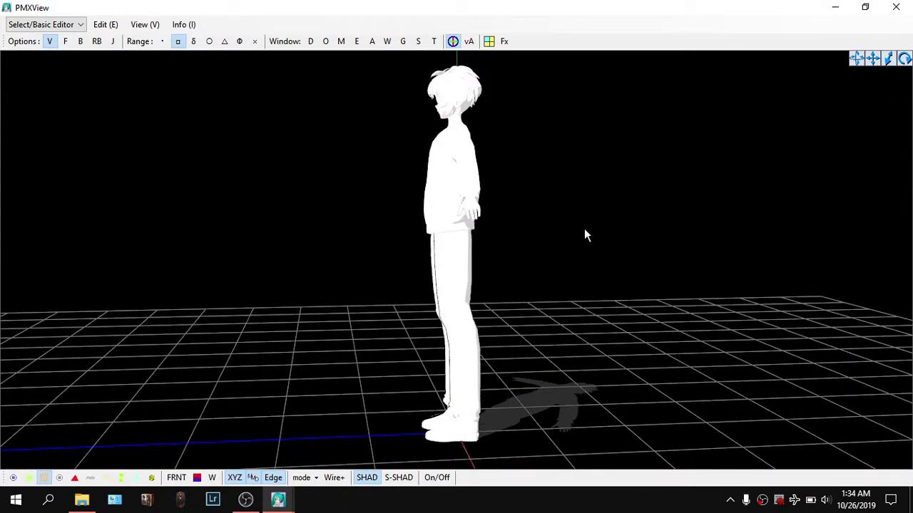
right_click_drag(584, 231, 635, 207)
right_click_drag(688, 221, 405, 447)
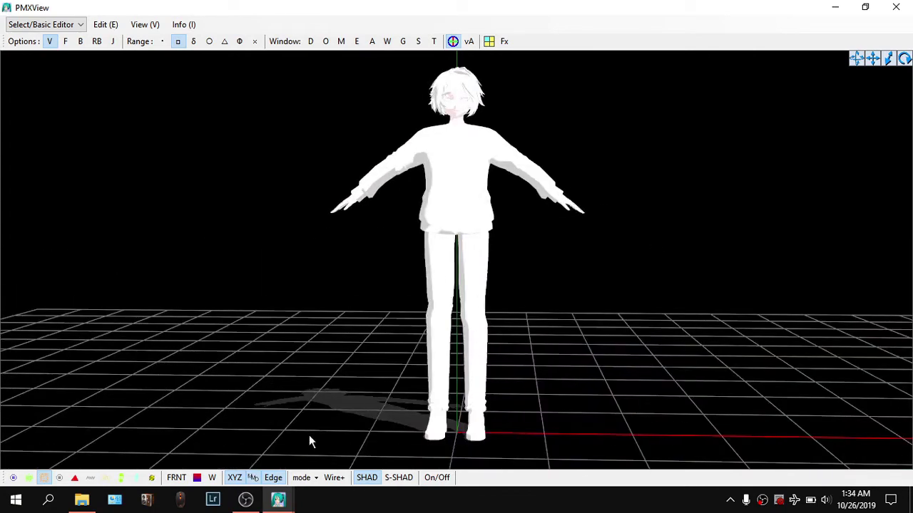
mouse_move(282, 504)
left_click(221, 444)
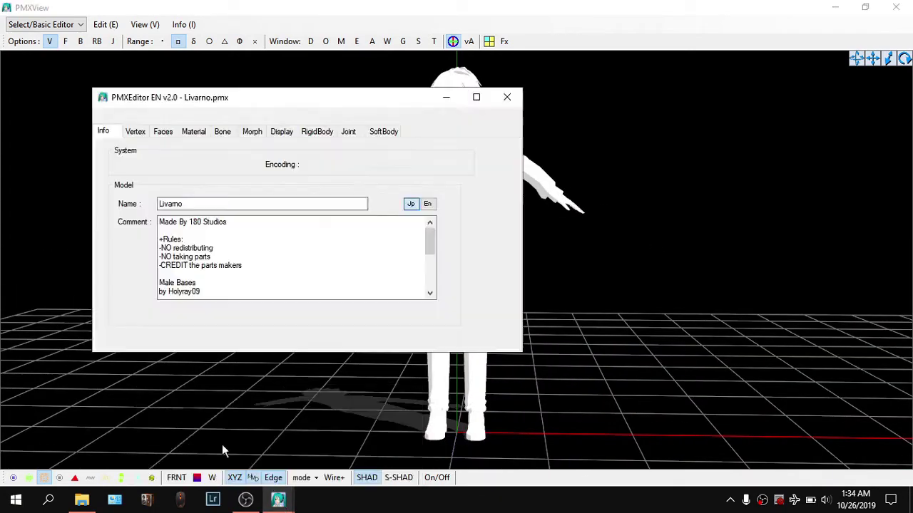
left_click(187, 137)
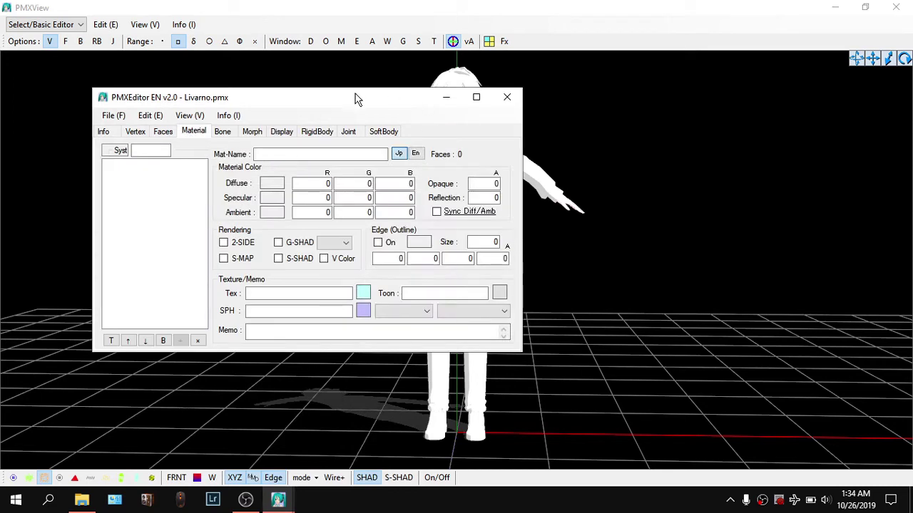
left_click_drag(352, 102, 374, 107)
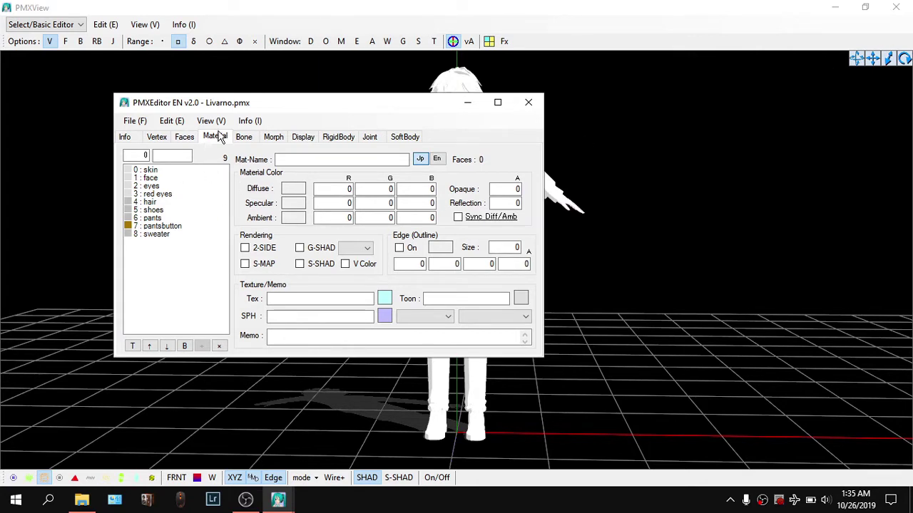
Inspect the texture file names of the skin and face materials
left_click(161, 172)
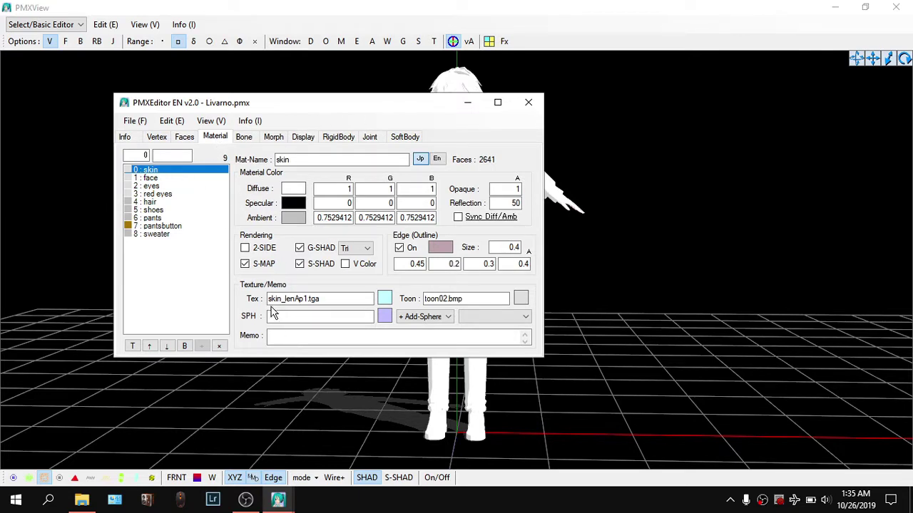
double_click(341, 299)
key("Return")
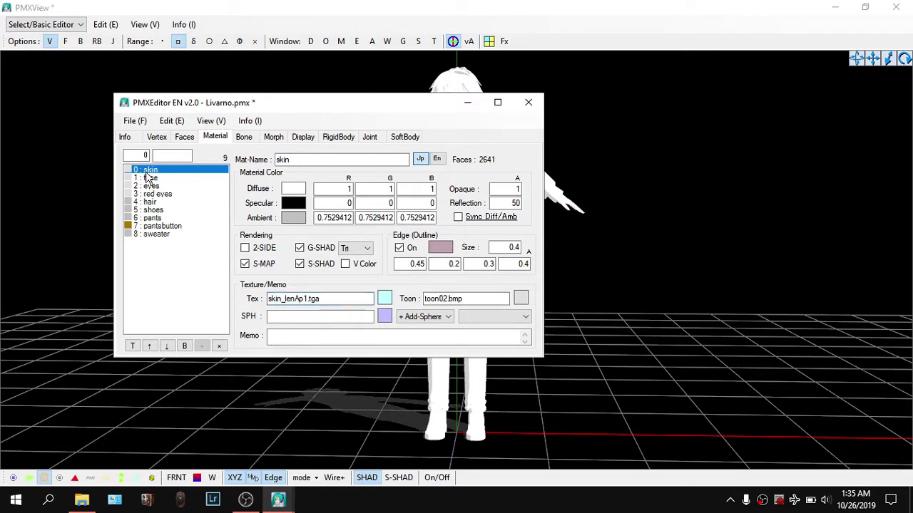
left_click(147, 178)
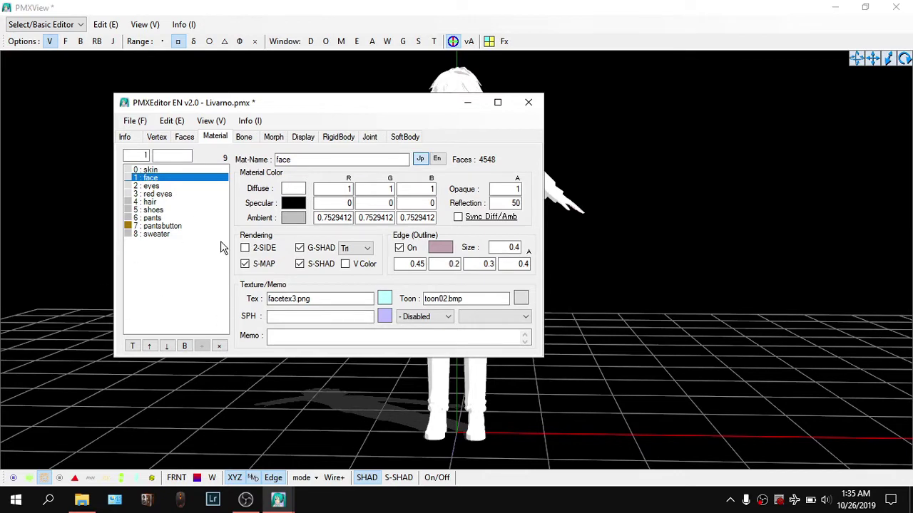
Step through the materials from skin to shoes and eyes, reading each Tex path
key("Up")
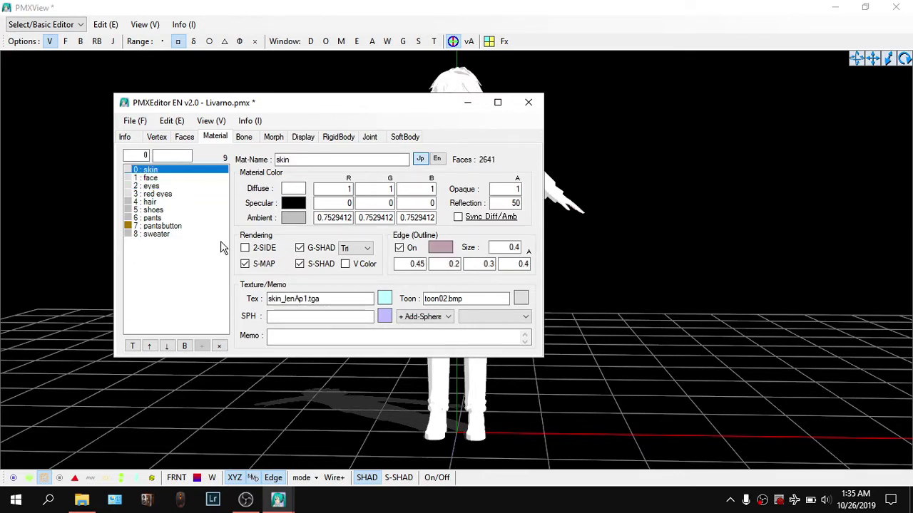
key("Down")
key("Down")
key("Down")
key("Down")
key("Down")
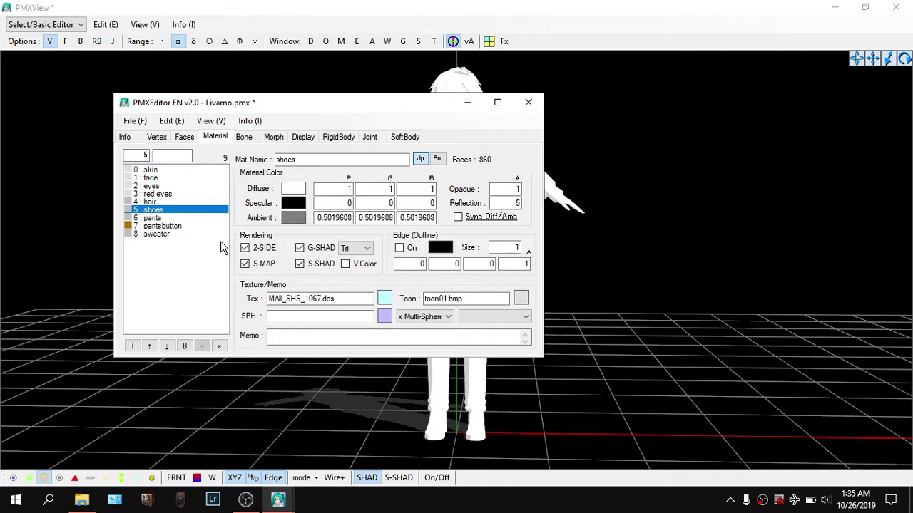
key("Down")
key("Down")
key("Down")
key("Up")
key("Up")
key("Up")
key("Up")
key("Up")
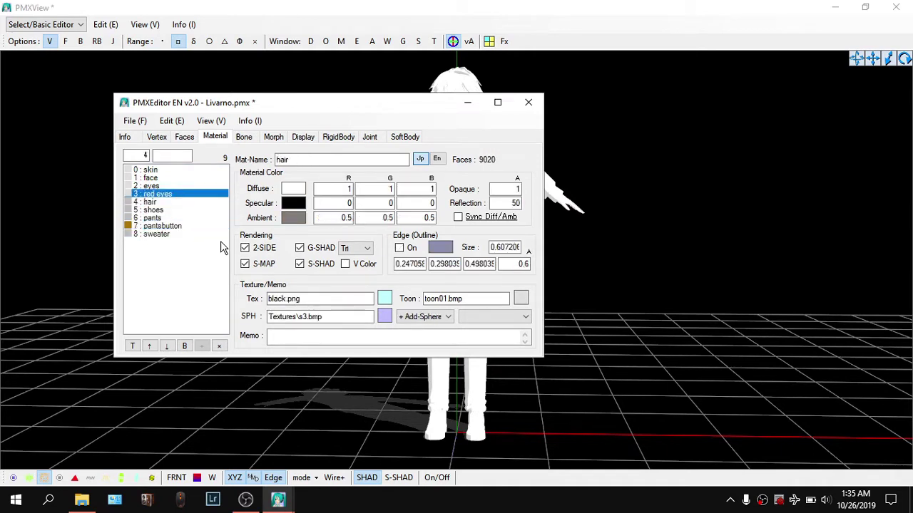
key("Up")
key("Up")
key("Up")
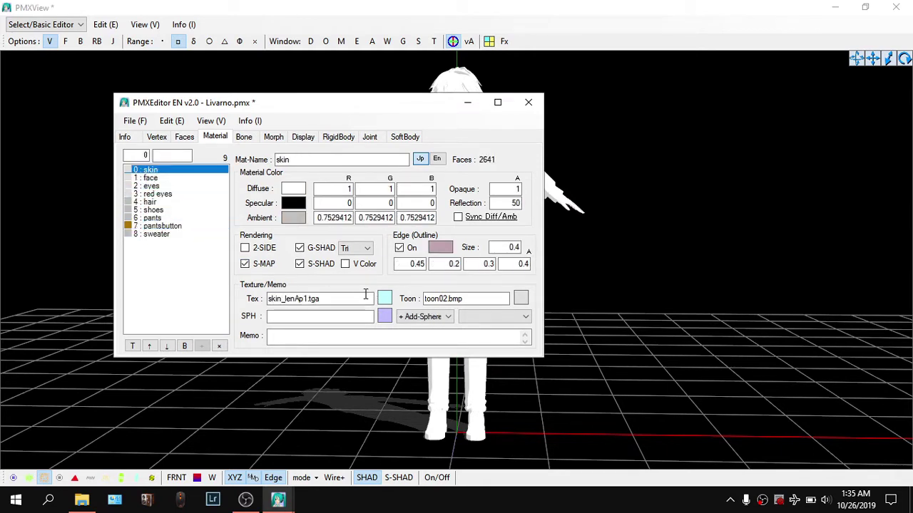
left_click(365, 298)
key("Down")
key("Down")
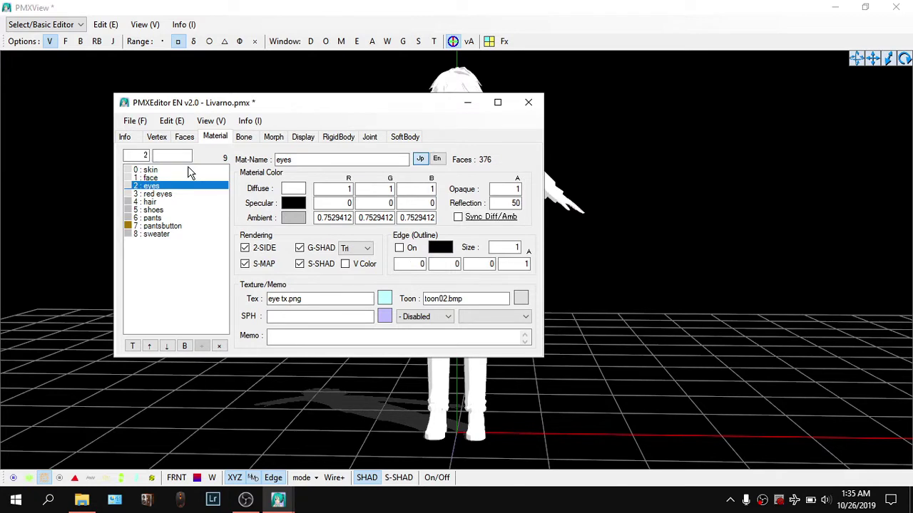
key("Down")
key("Down")
key("Down")
key("Down")
key("Down")
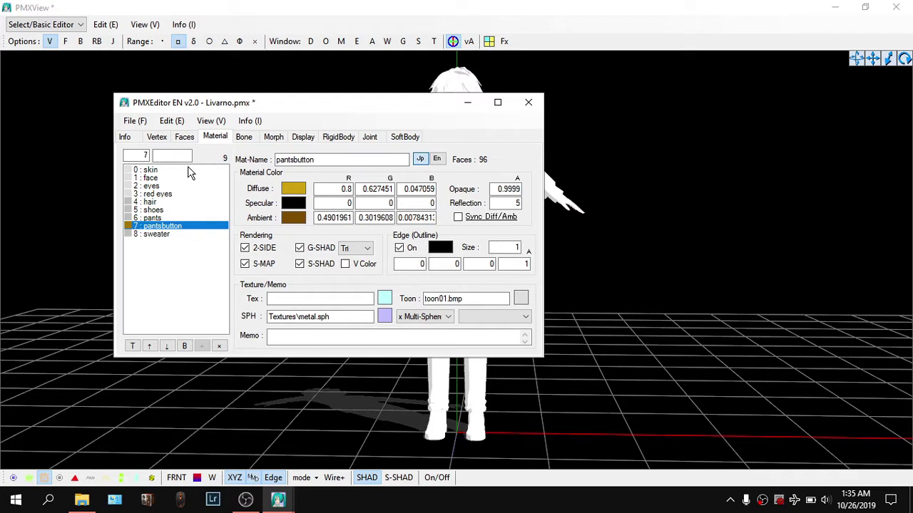
key("Up")
key("Up")
key("Up")
key("Up")
key("Up")
key("Up")
key("Up")
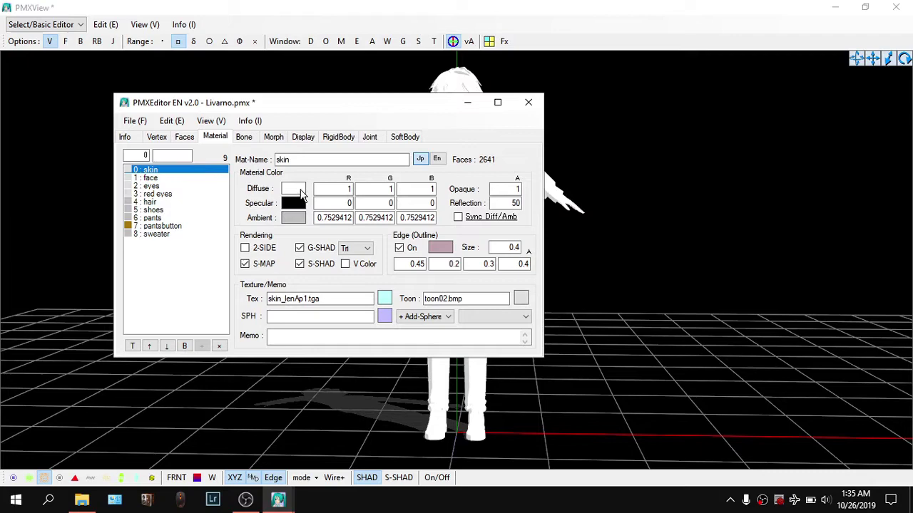
Check the model from behind, then set the skin material's Diffuse colour to red
left_click(467, 102)
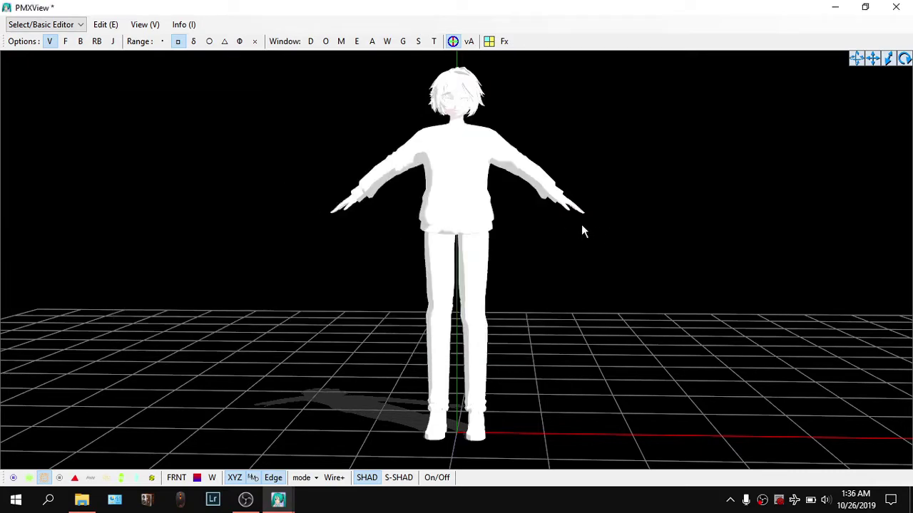
right_click_drag(580, 230, 347, 460)
mouse_move(249, 481)
left_click(207, 435)
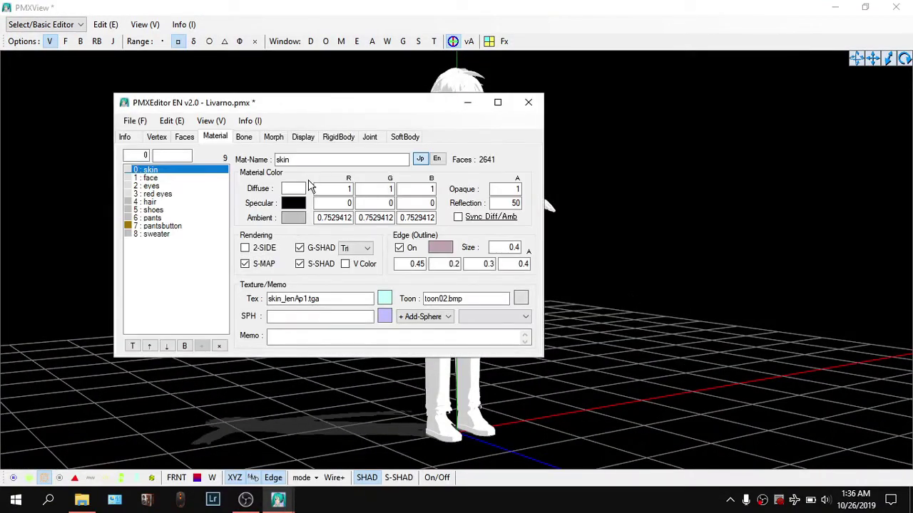
left_click(293, 188)
left_click(320, 144)
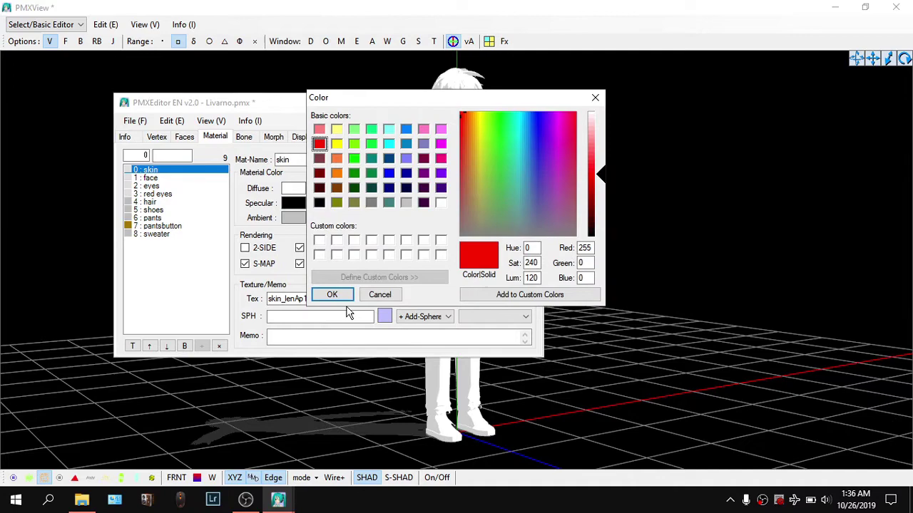
left_click(331, 294)
Inspect the red-tinted hands in the viewer, then undo the skin colour back to white
left_click(468, 104)
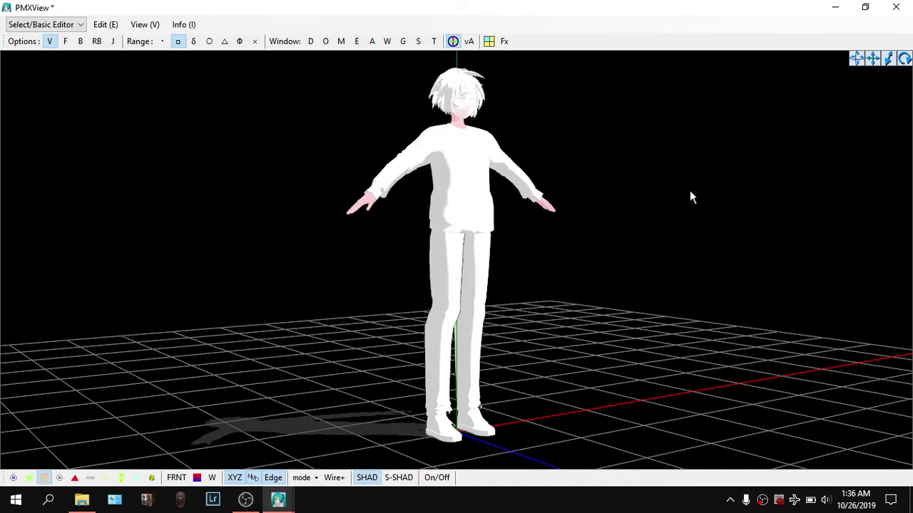
right_click_drag(688, 195, 617, 211)
scroll(616, 204, "up", 6)
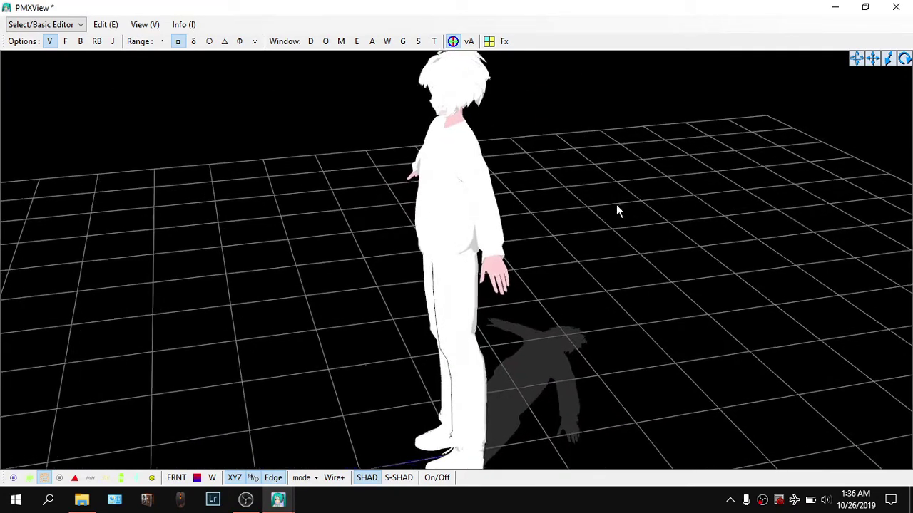
mouse_move(278, 499)
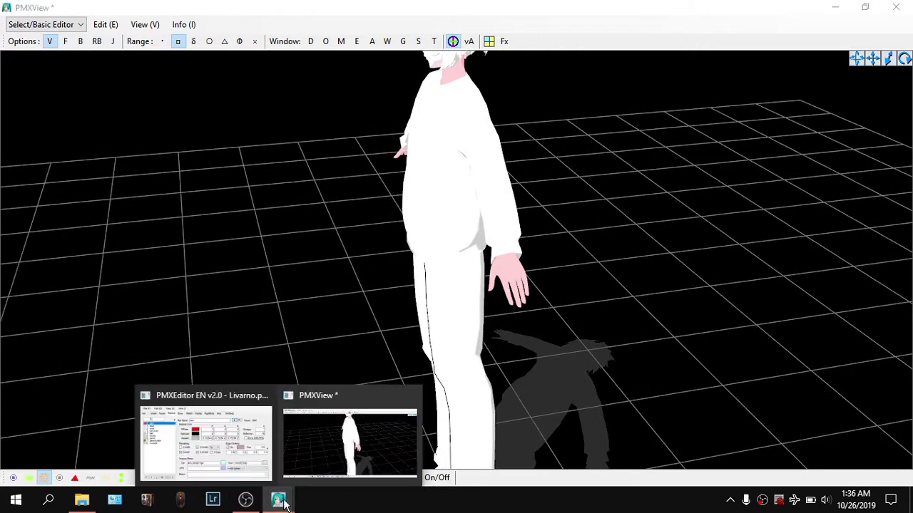
left_click(207, 428)
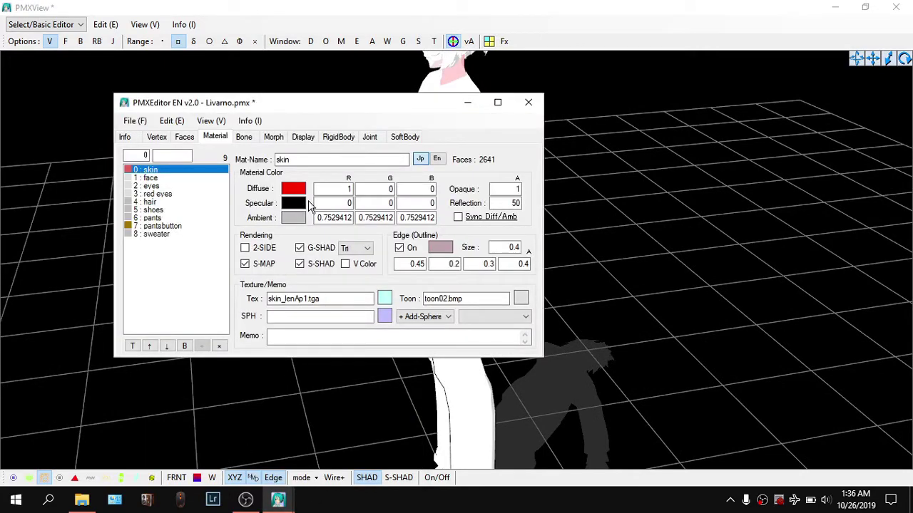
key("ctrl+z")
Hide the editor and turn the viewer back to a front view of the model
left_click(468, 102)
right_click_drag(410, 156, 474, 143)
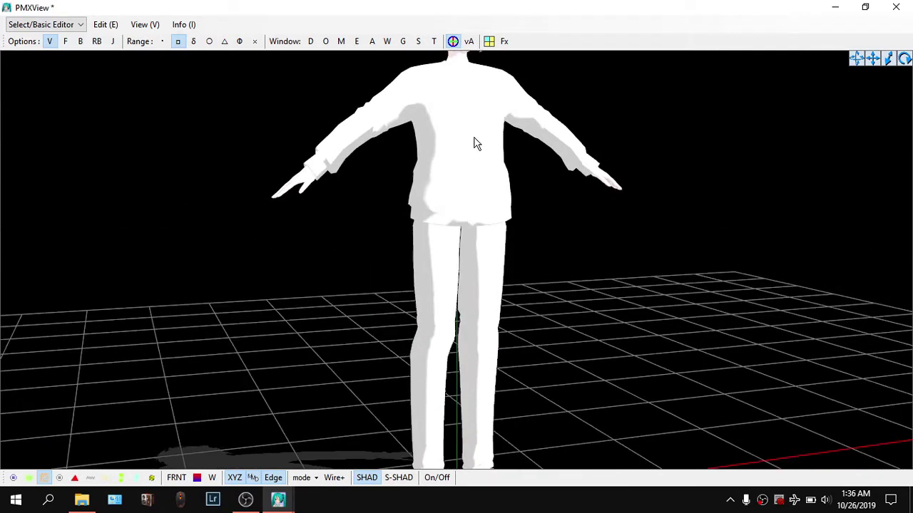
left_click(276, 507)
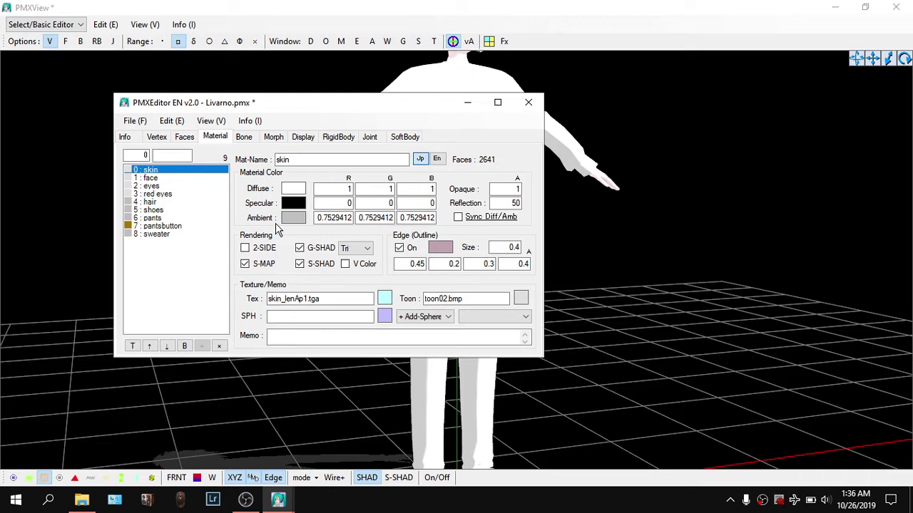
left_click(467, 102)
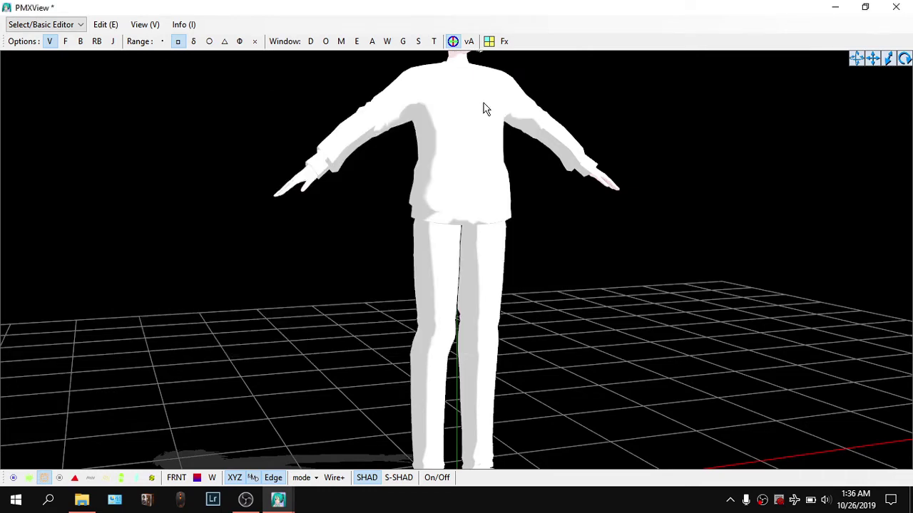
right_click_drag(485, 108, 702, 169)
scroll(701, 169, "down", 2)
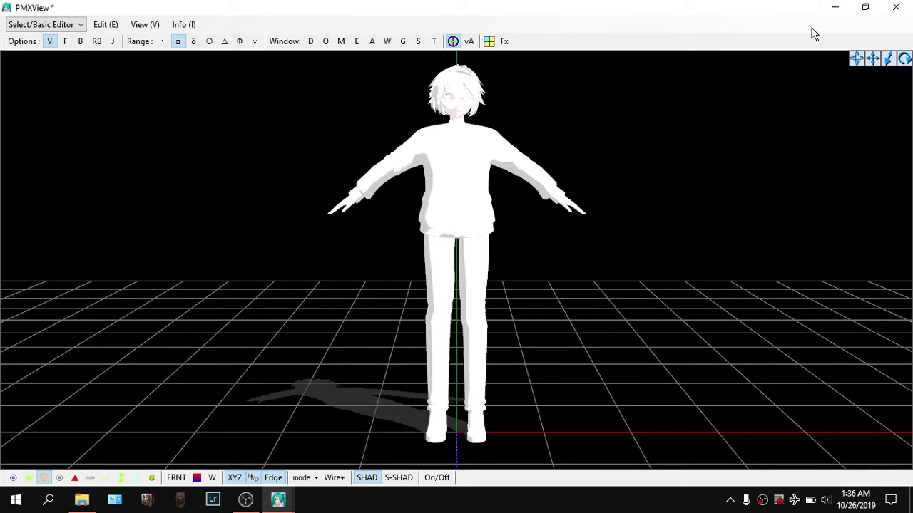
Show the Livarno folder in File Explorer and refresh it, showing only Backup and Livarno.pmx
left_click(81, 499)
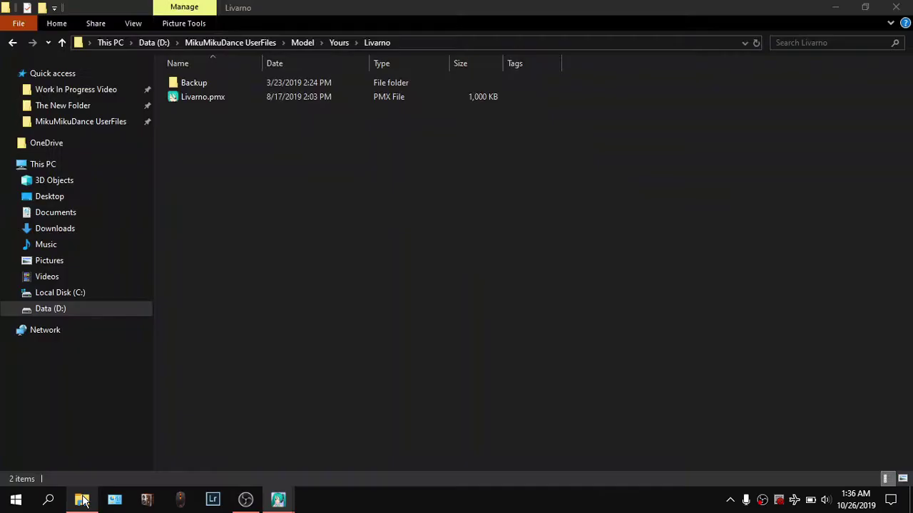
right_click(528, 196)
left_click(645, 251)
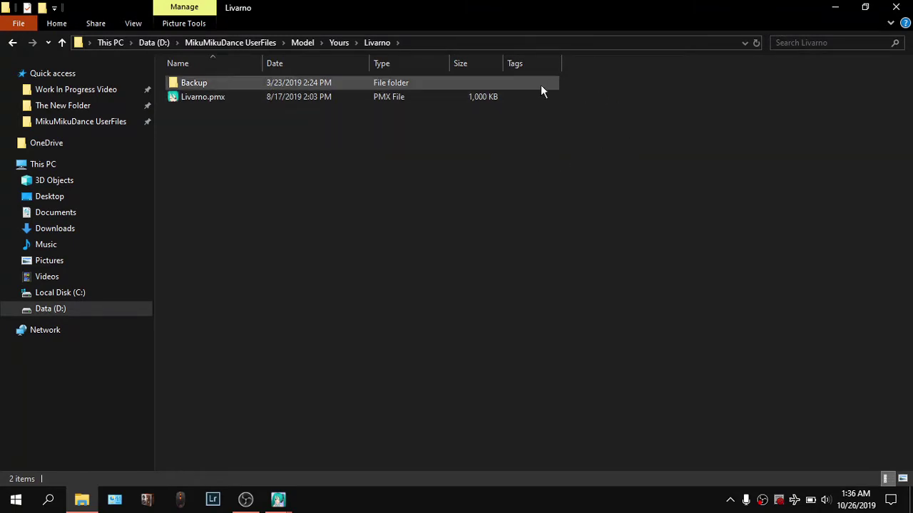
right_click(354, 155)
left_click(451, 208)
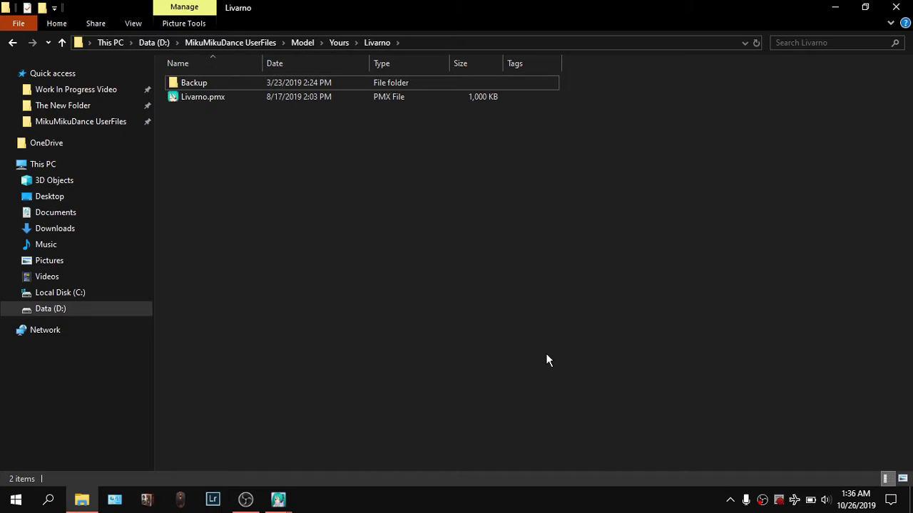
Minimize the windows and select the 16 texture files on the desktop
left_click(835, 7)
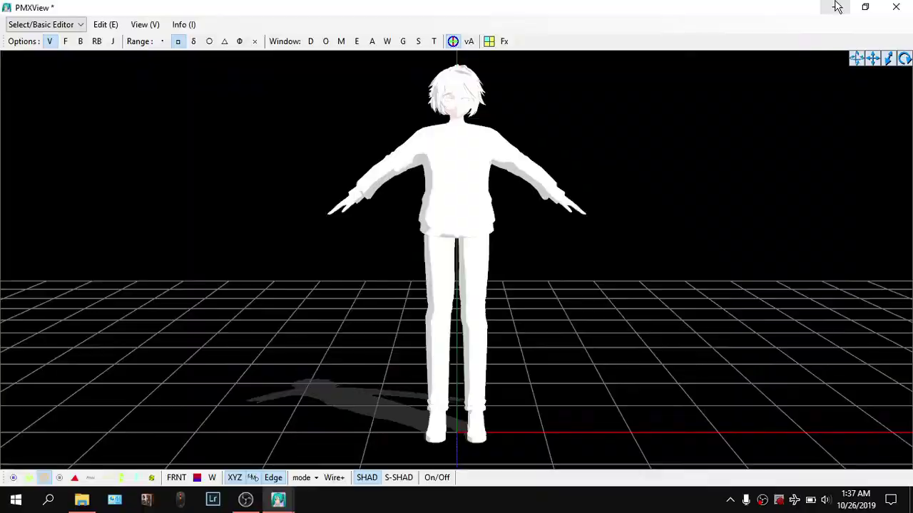
left_click(835, 6)
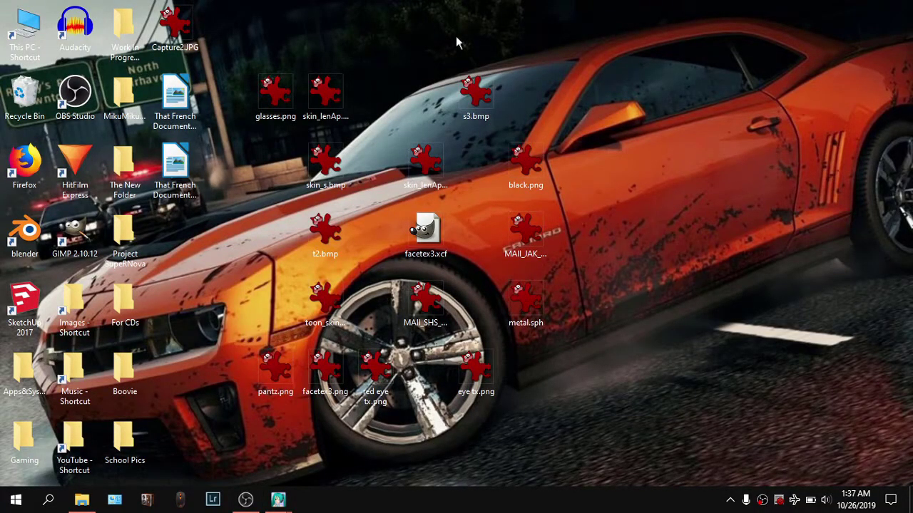
left_click_drag(244, 31, 616, 412)
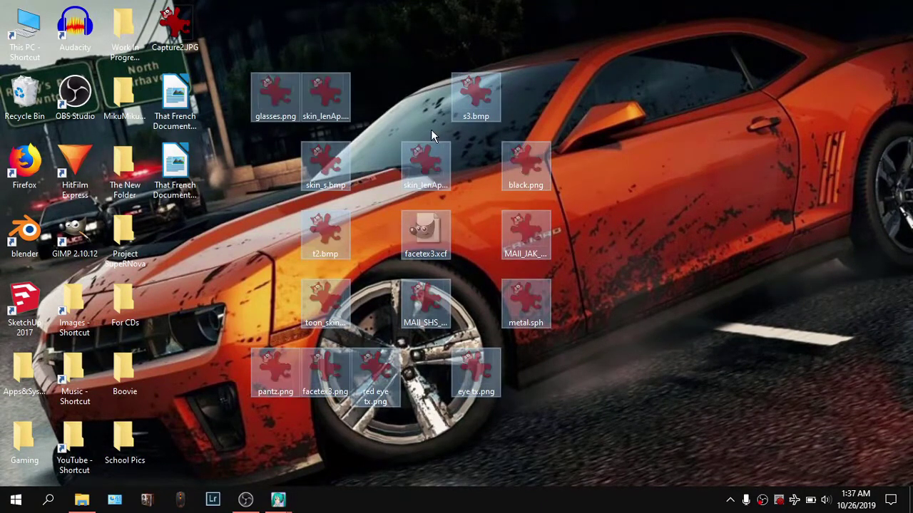
Paste the 16 texture files into the Livarno folder beside Livarno.pmx
left_click(84, 499)
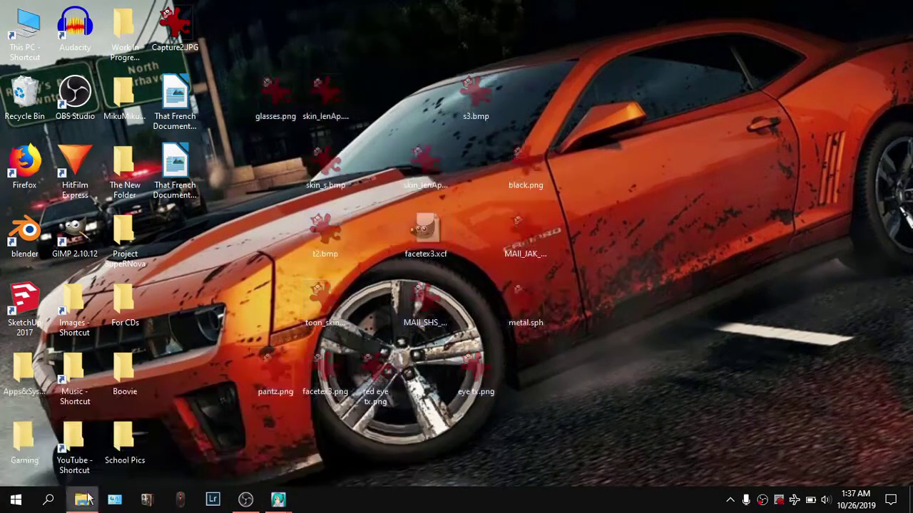
right_click(413, 180)
left_click(440, 227)
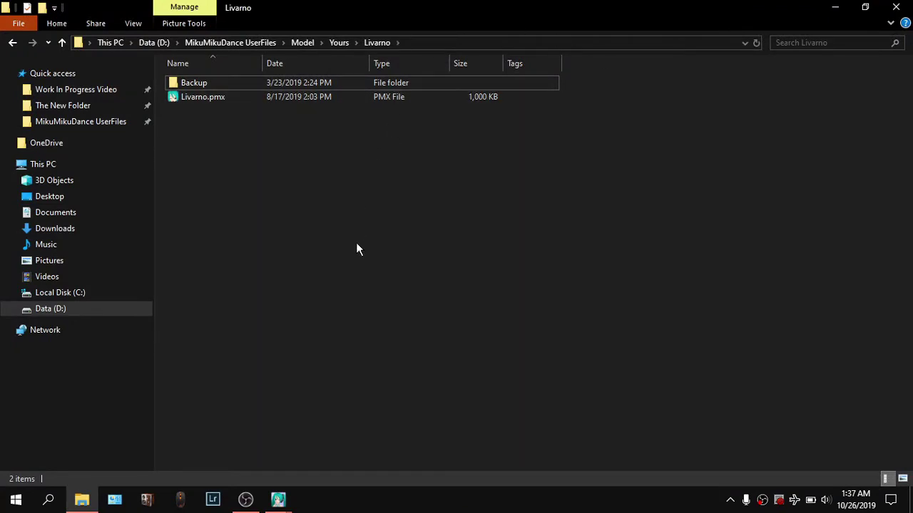
key("ctrl+v")
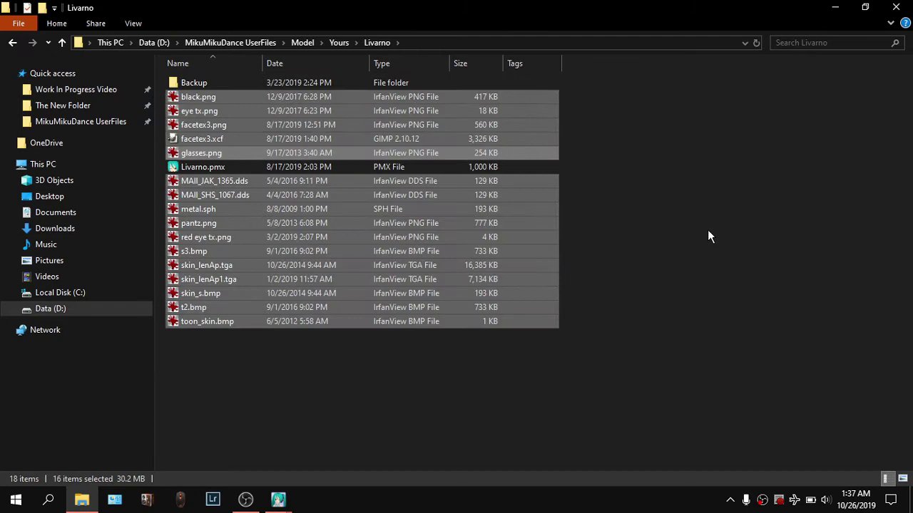
Check the selection in the 18-item Livarno folder and refresh the listing
left_click(708, 230)
left_click_drag(324, 438, 331, 94)
left_click(236, 167)
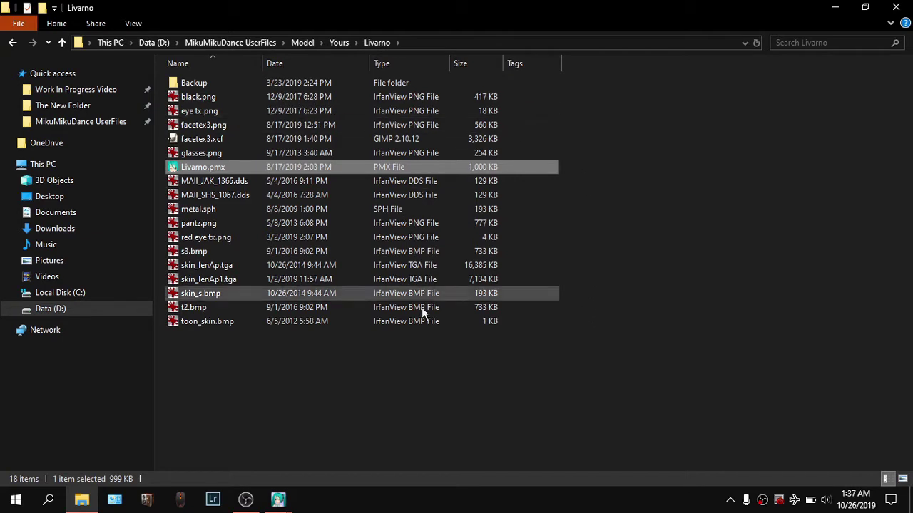
right_click(319, 404)
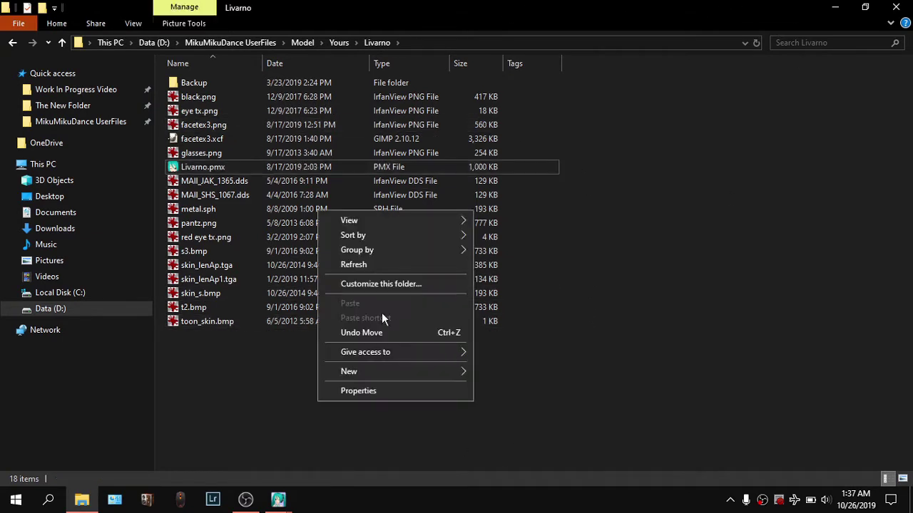
left_click(369, 265)
right_click(347, 353)
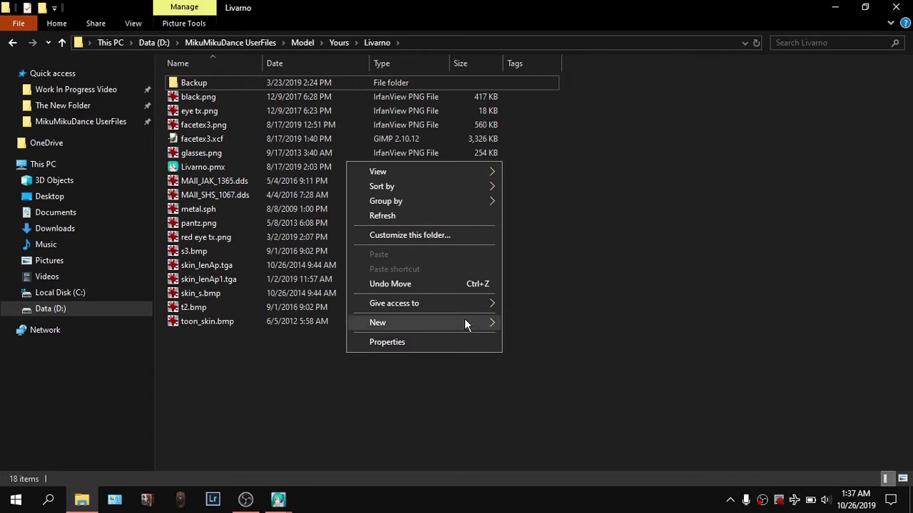
Create a new folder named Textures inside Livarno
mouse_move(464, 321)
left_click(527, 322)
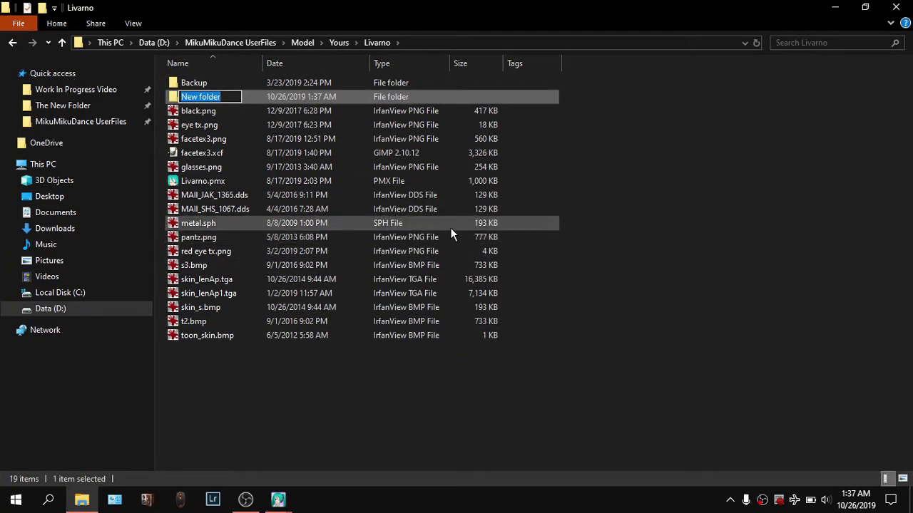
type("Fiel")
key("BackSpace")
key("BackSpace")
key("BackSpace")
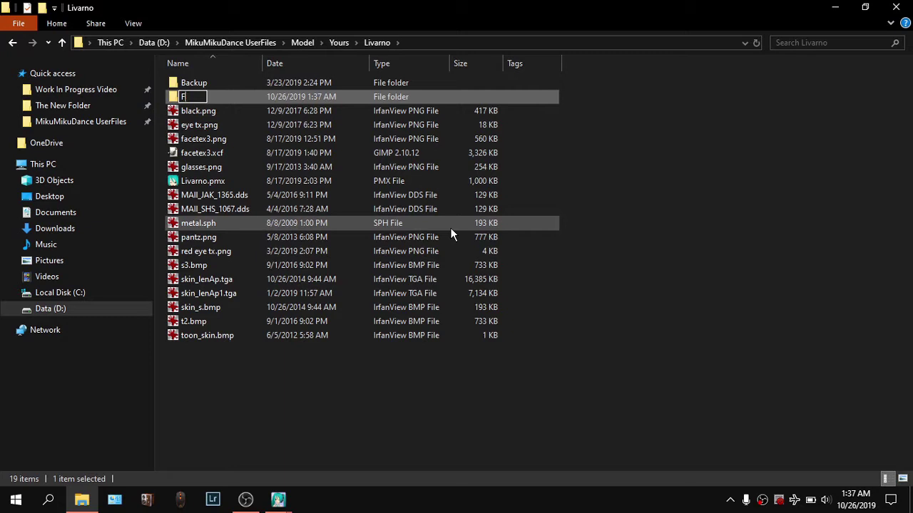
type("extures")
key("Return")
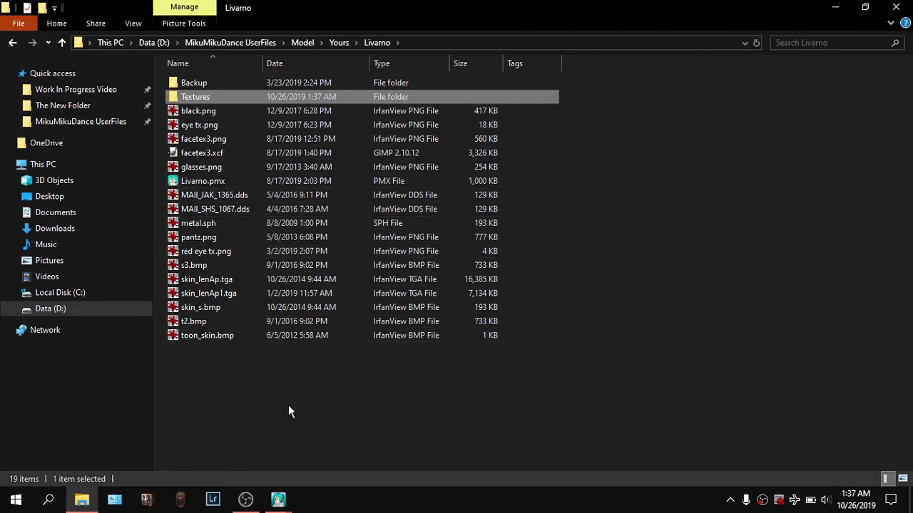
Move the 16 texture files, excluding Livarno.pmx, into the Textures folder
left_click_drag(288, 411, 279, 108)
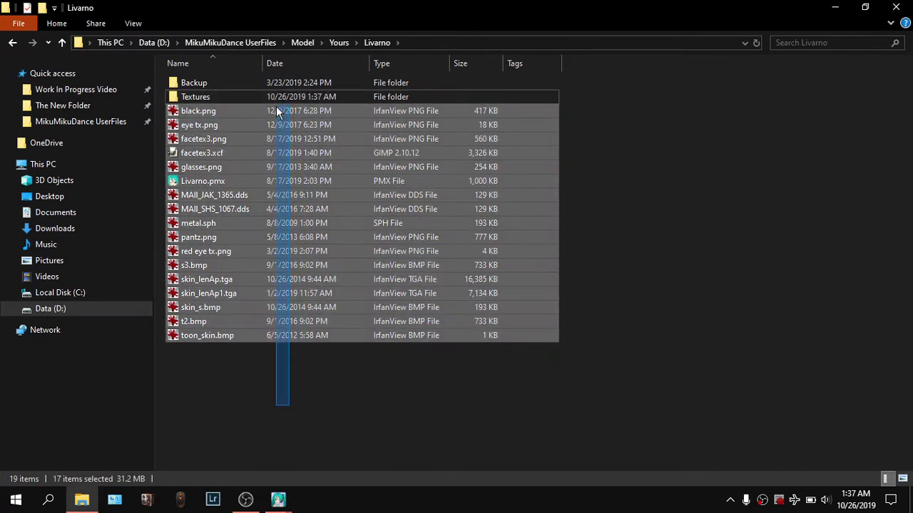
left_click(204, 182, "ctrl")
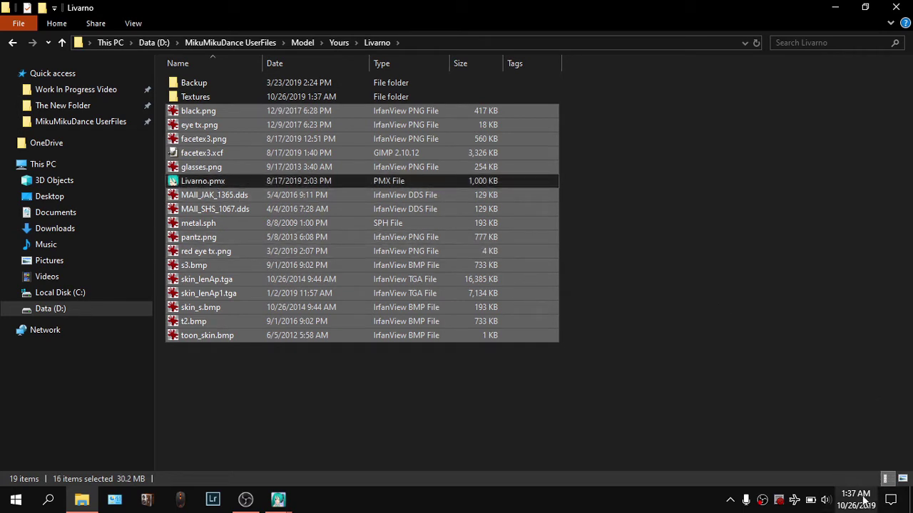
left_click_drag(345, 258, 289, 99)
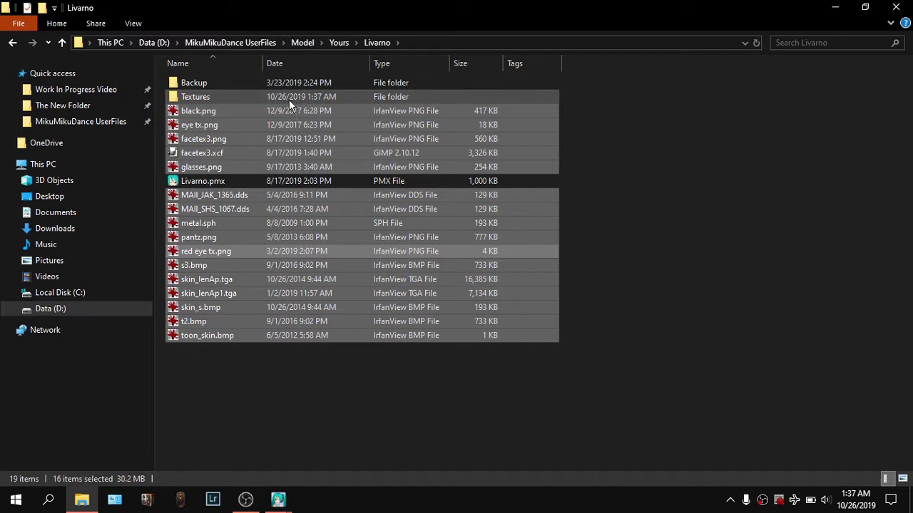
right_click(469, 174)
left_click(553, 228)
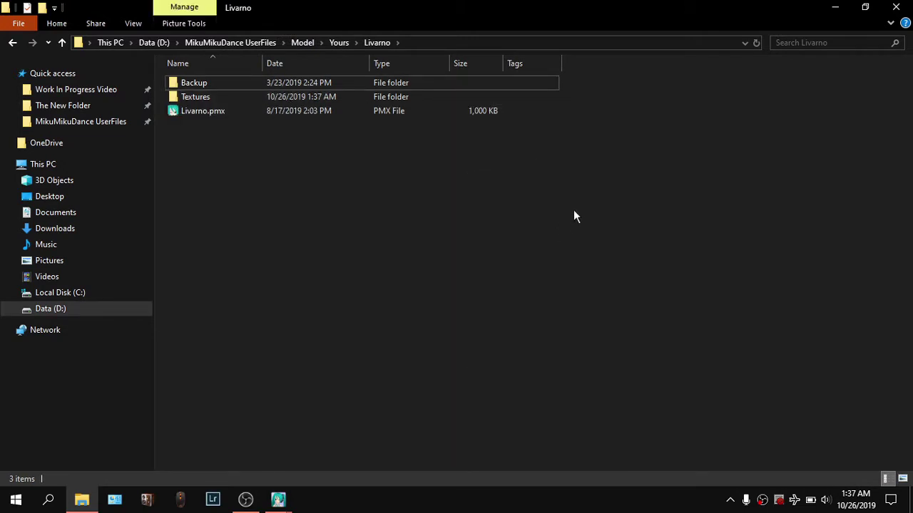
right_click(410, 215)
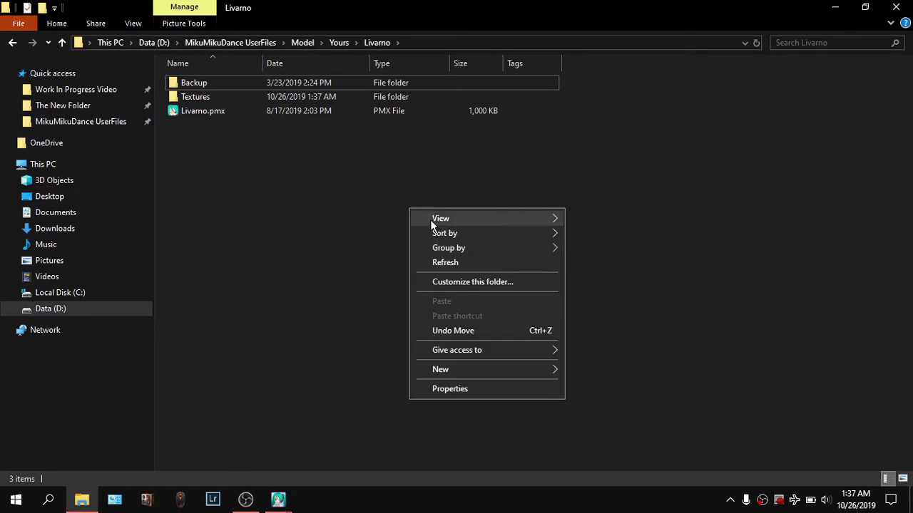
left_click(485, 261)
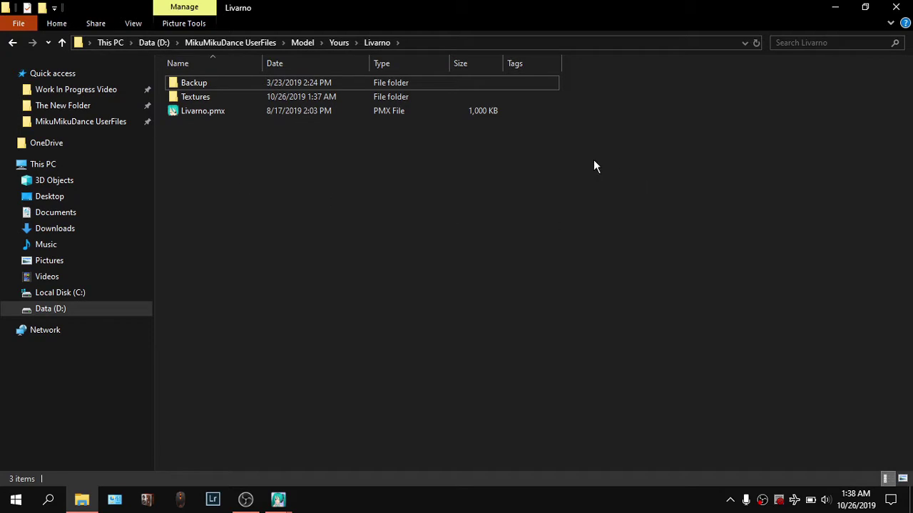
left_click(242, 98)
double_click(242, 97)
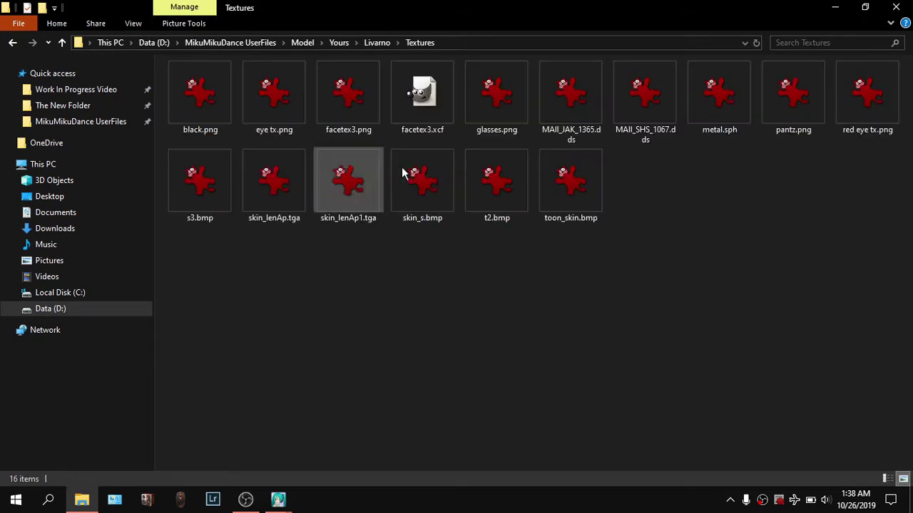
left_click(12, 43)
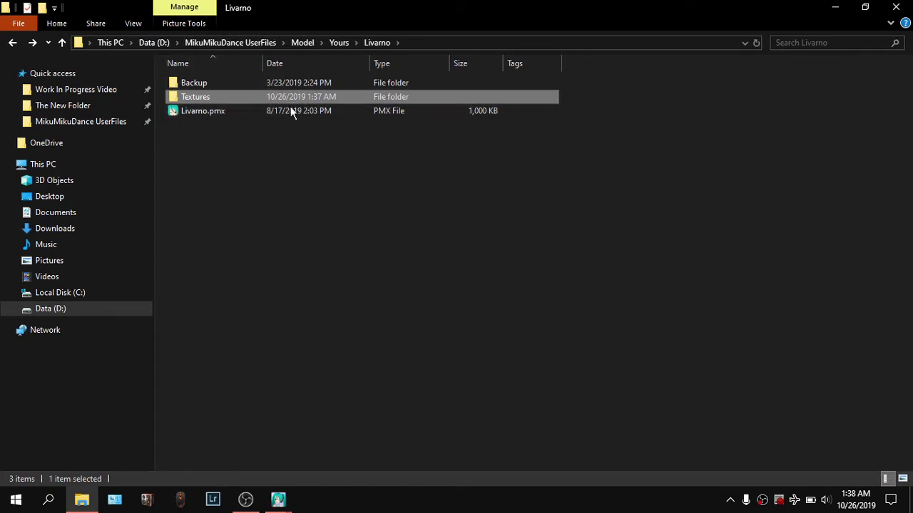
left_click(243, 137)
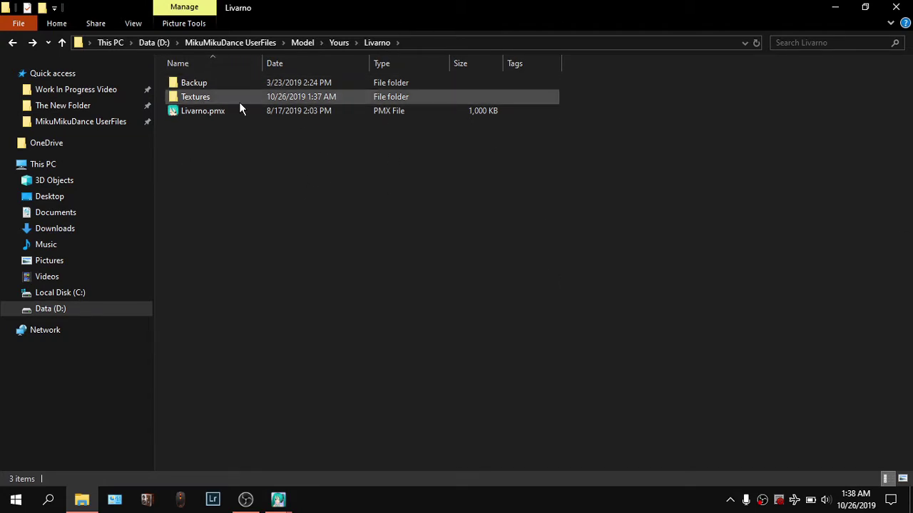
right_click(418, 181)
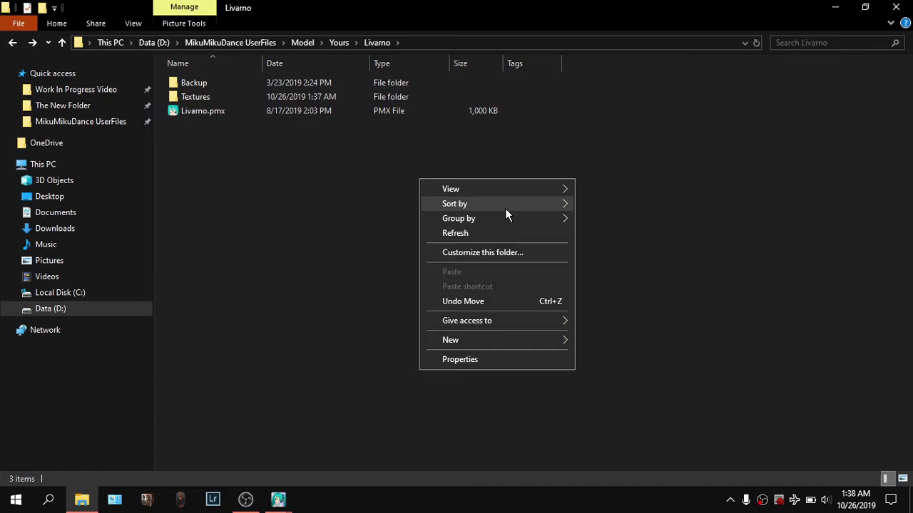
left_click(499, 233)
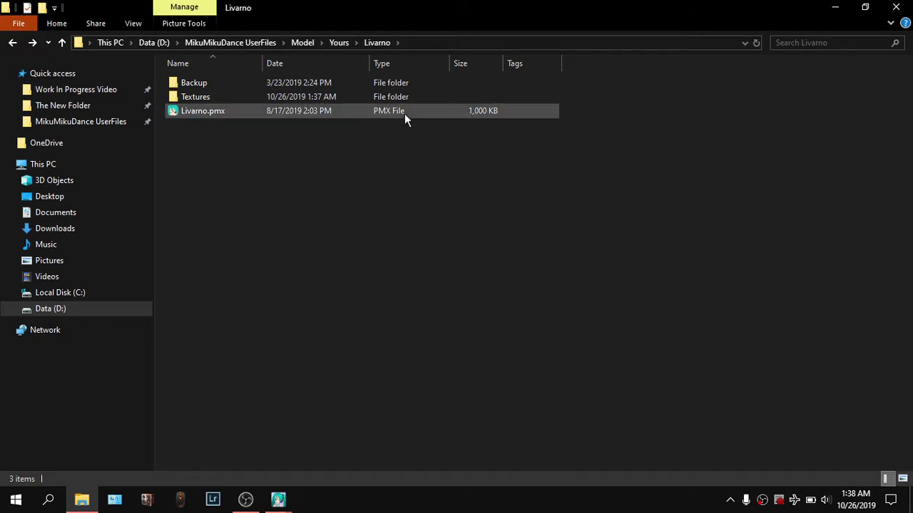
right_click(433, 151)
left_click(507, 206)
double_click(233, 99)
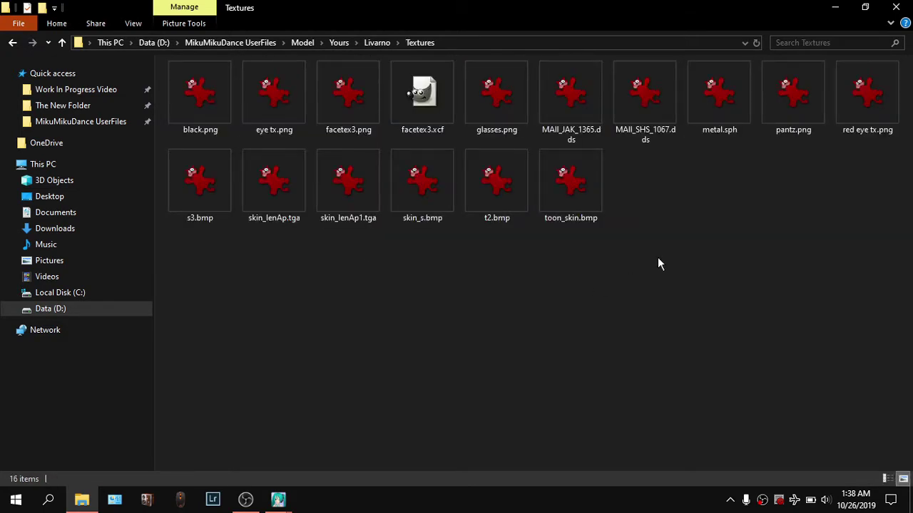
left_click(12, 42)
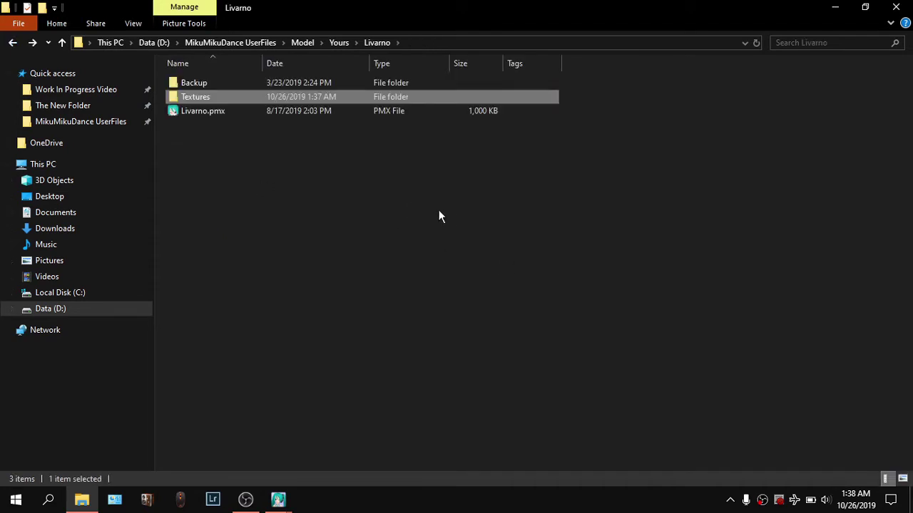
mouse_move(278, 499)
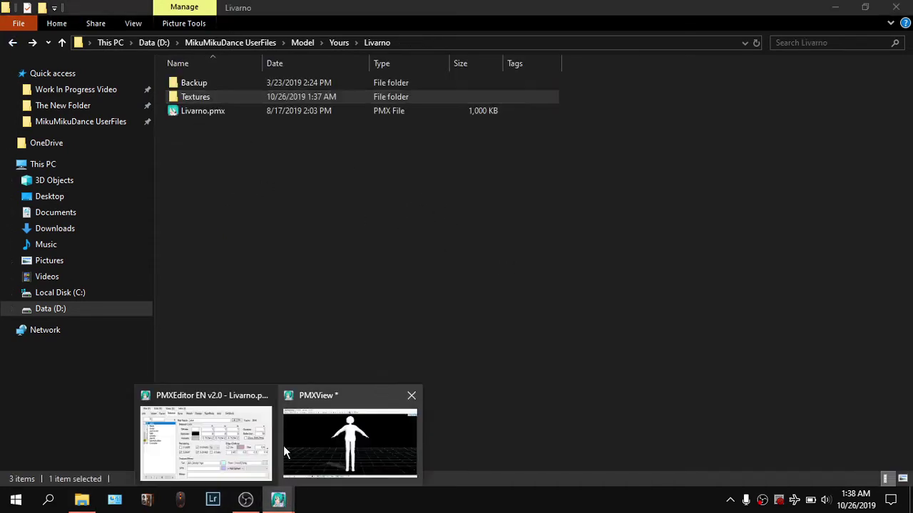
left_click(409, 438)
left_click(106, 24)
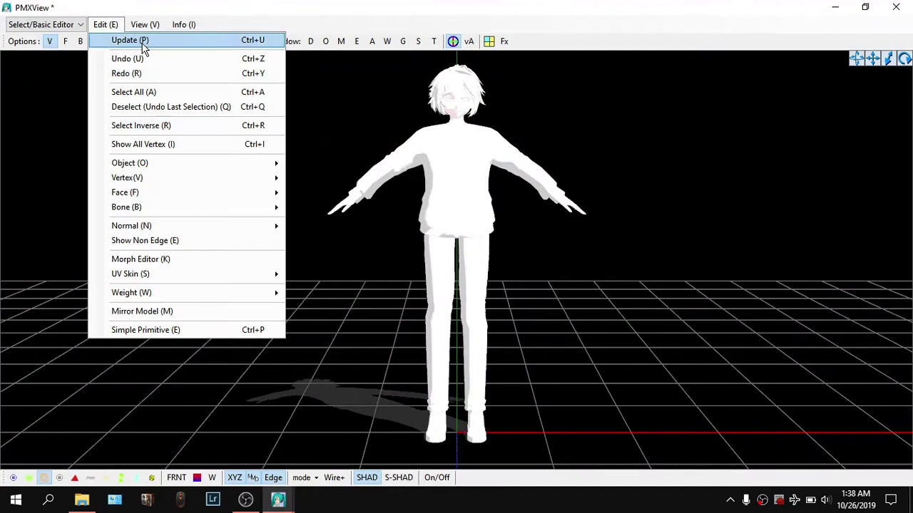
left_click(116, 43)
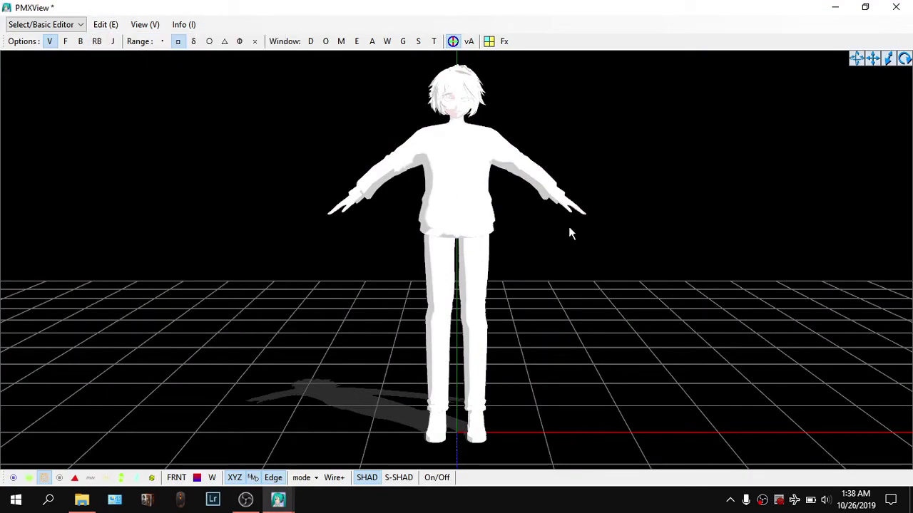
left_click(81, 499)
mouse_move(276, 502)
left_click(235, 454)
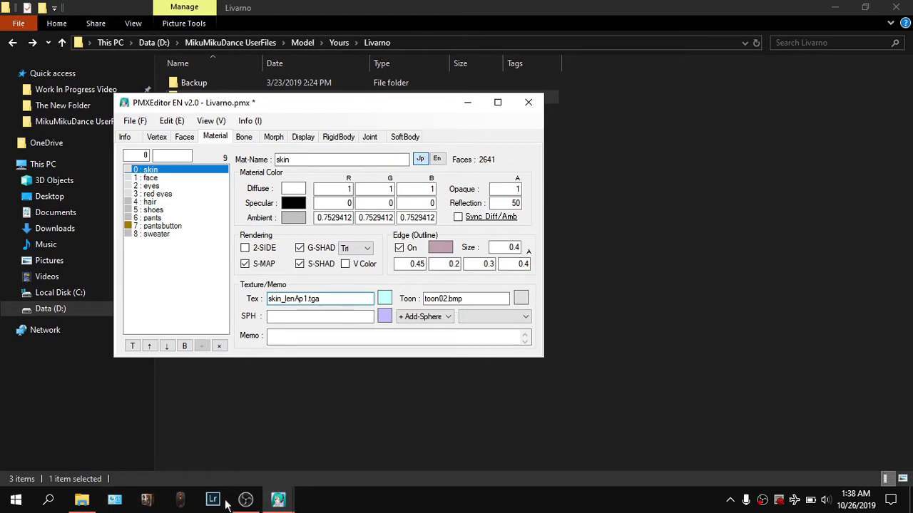
left_click(514, 401)
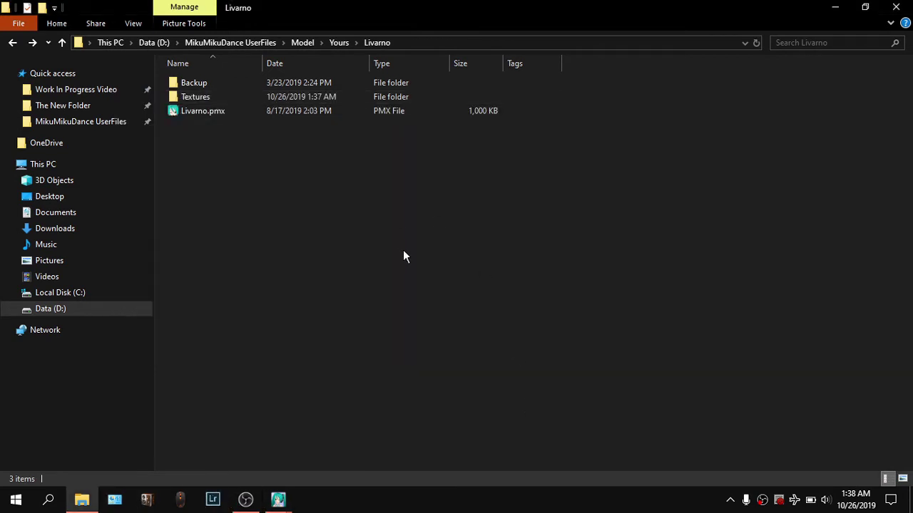
Undo the last file move so the textures are loose again, then bring PMXView forward
key("ctrl+z")
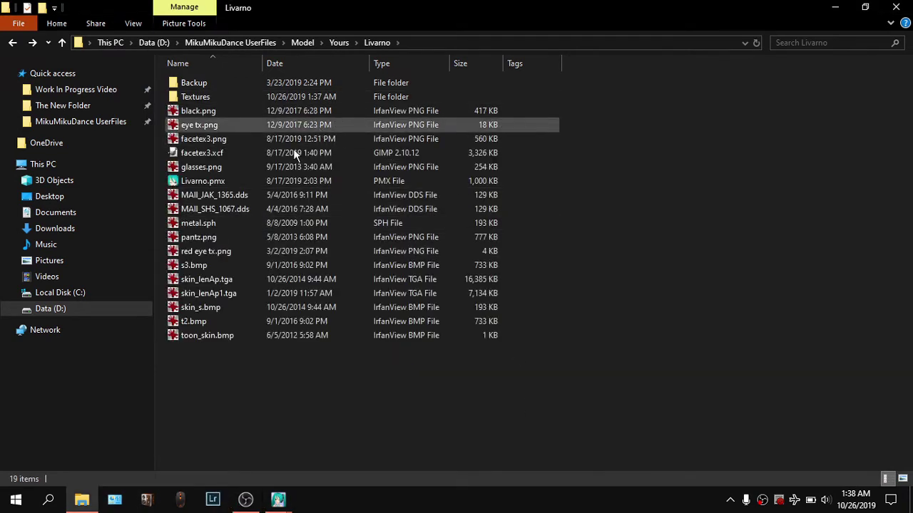
right_click(432, 412)
left_click(541, 260)
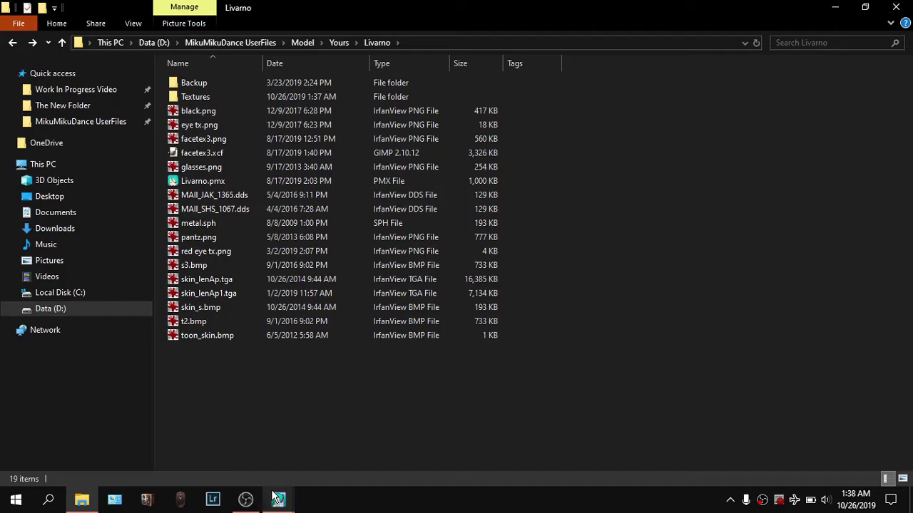
mouse_move(278, 499)
left_click(349, 427)
Update the PMXView display with Edit > Update and orbit to check the textured model
left_click(105, 25)
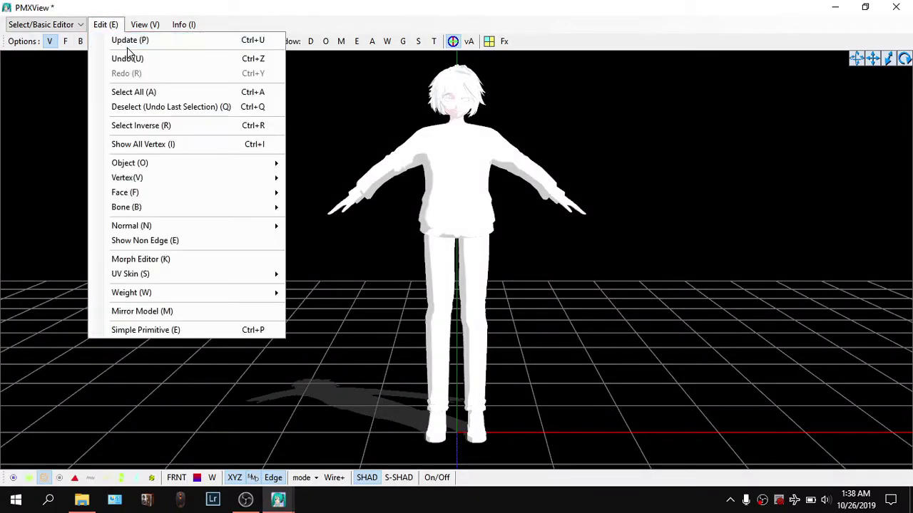
left_click(108, 24)
left_click(109, 24)
left_click(125, 39)
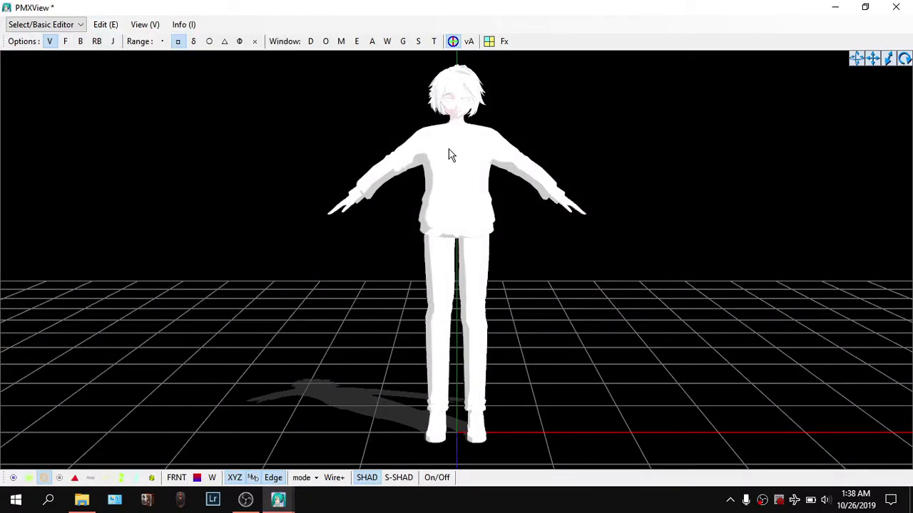
right_click_drag(782, 176, 563, 157)
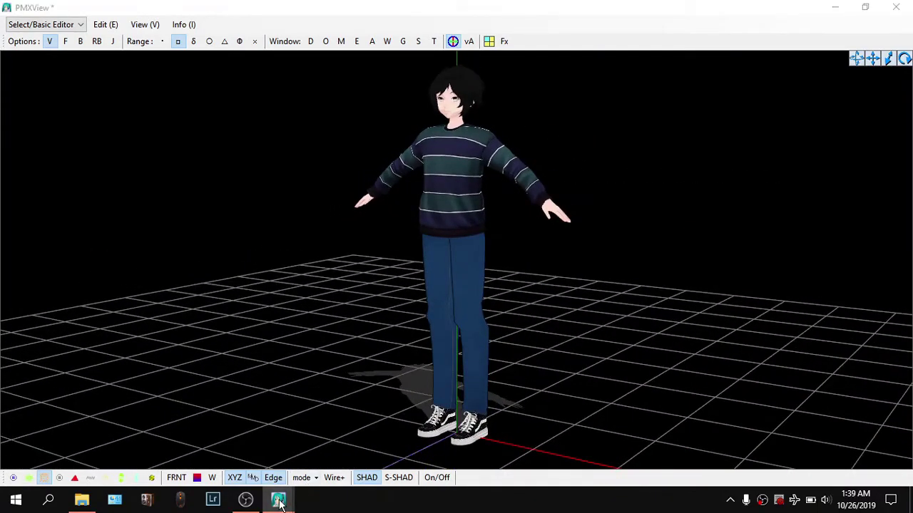
Return to File Explorer and select the loose files in the Livarno folder
mouse_move(285, 500)
left_click(214, 438)
left_click(135, 121)
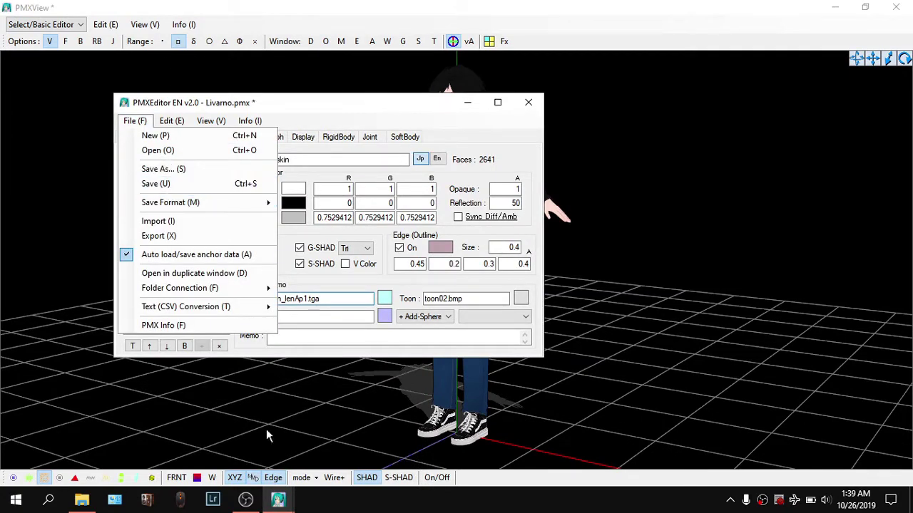
left_click(355, 112)
left_click(84, 503)
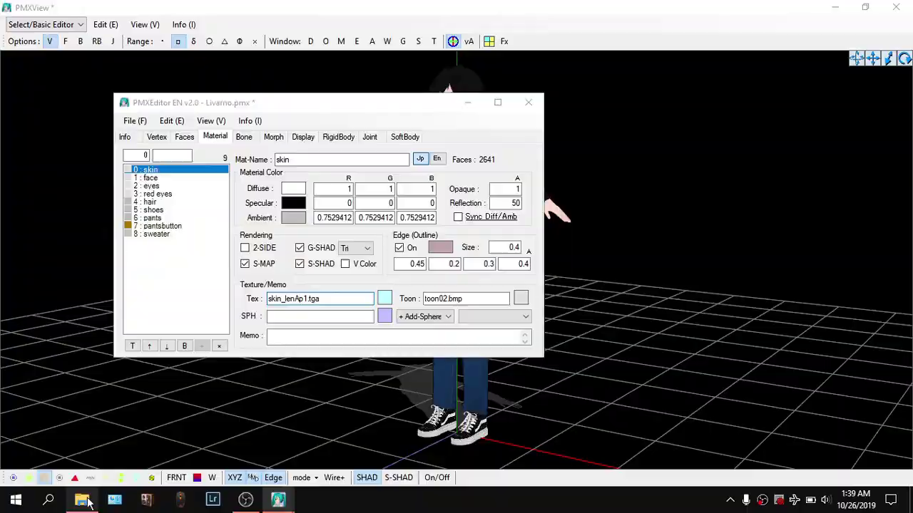
left_click_drag(356, 425, 433, 106)
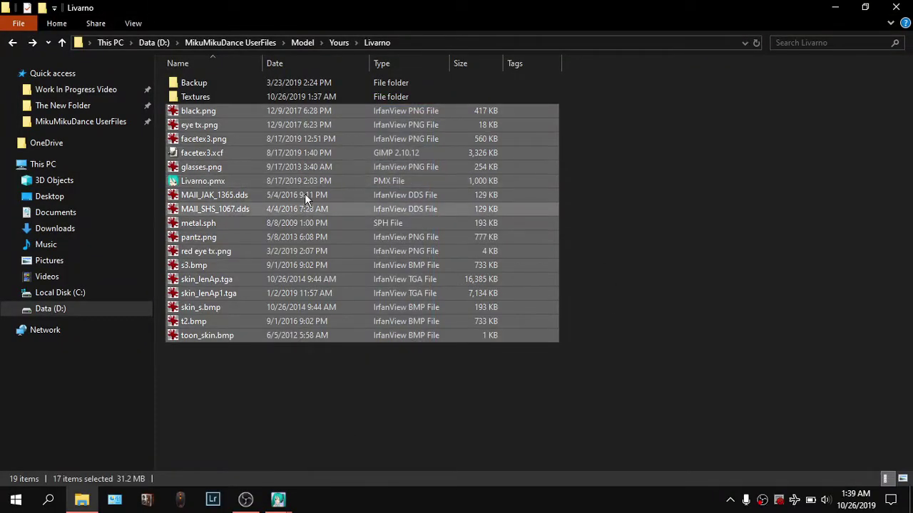
Move the 16 texture files, minus Livarno.pmx, into Textures and verify its contents
left_click(265, 183, "ctrl")
left_click_drag(287, 255, 223, 106)
double_click(314, 101)
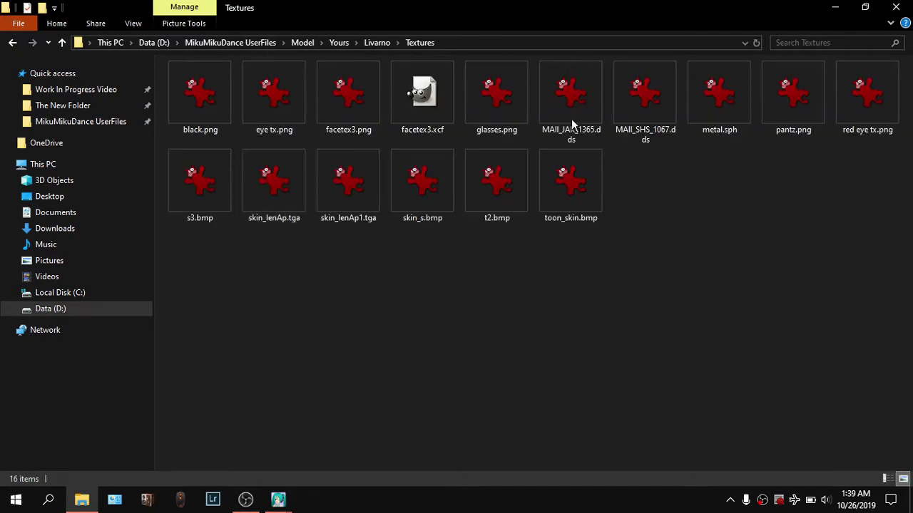
left_click(12, 43)
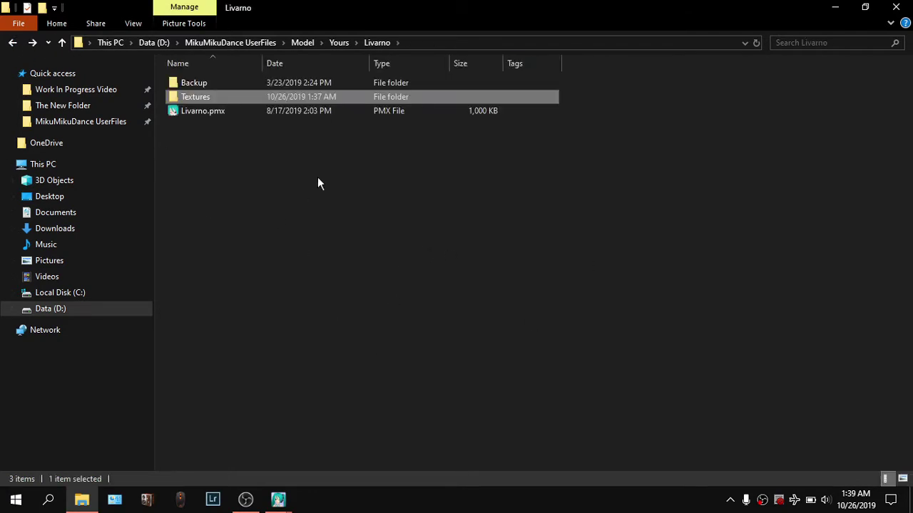
left_click(278, 499)
Update the model in PMXView to reveal the missing textures, then return to PMX Editor
left_click(203, 434)
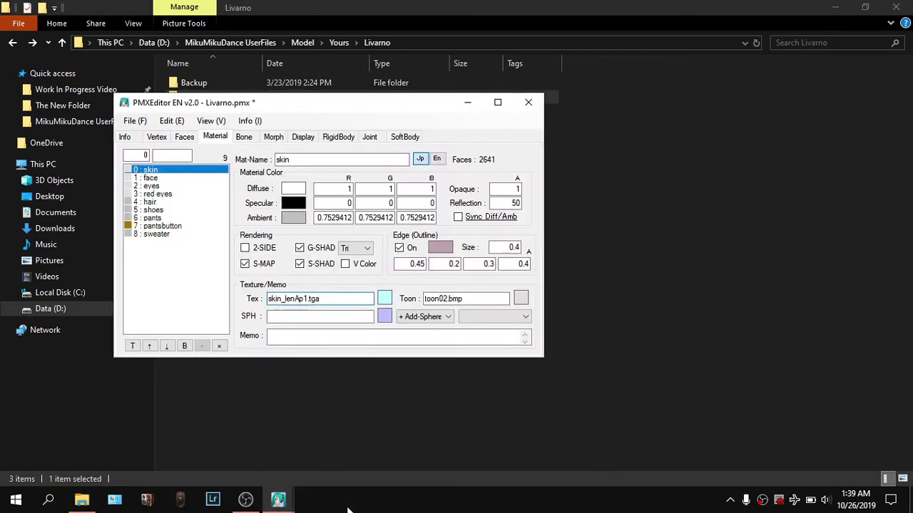
left_click(278, 499)
left_click(431, 443)
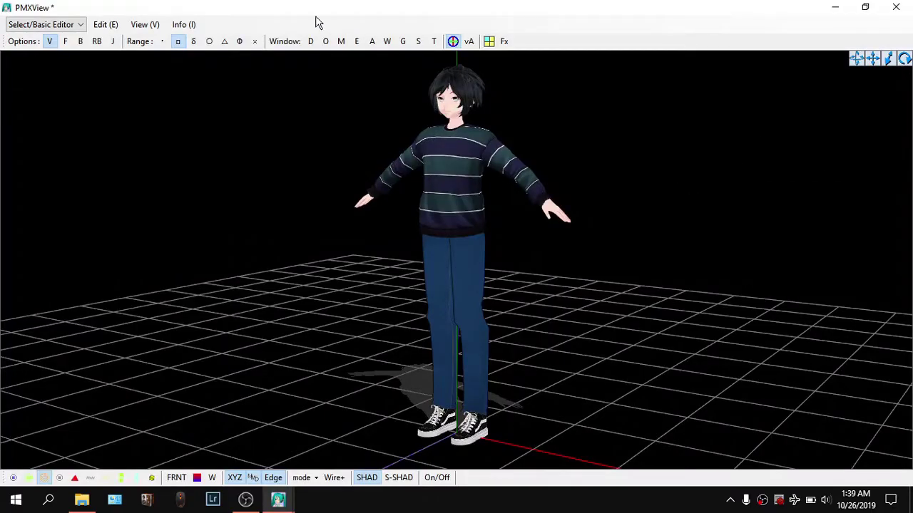
left_click(105, 24)
left_click(123, 37)
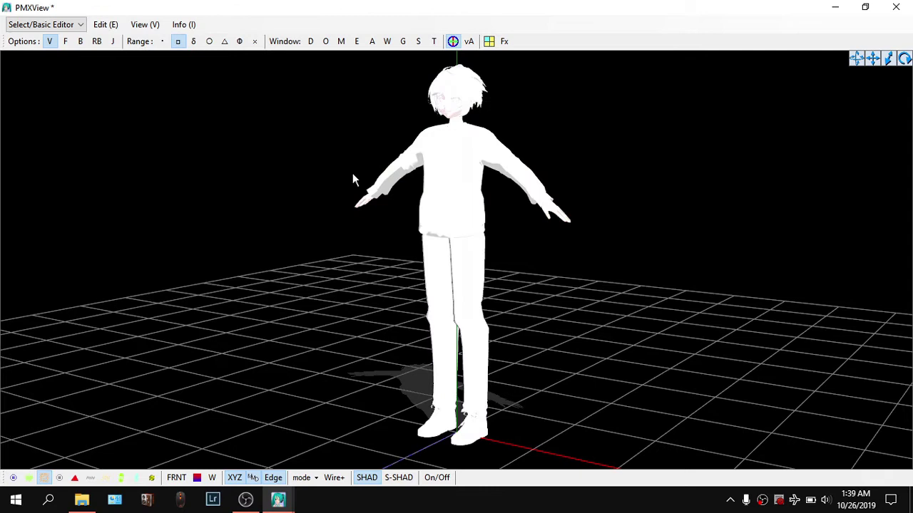
left_click(278, 499)
left_click(276, 425)
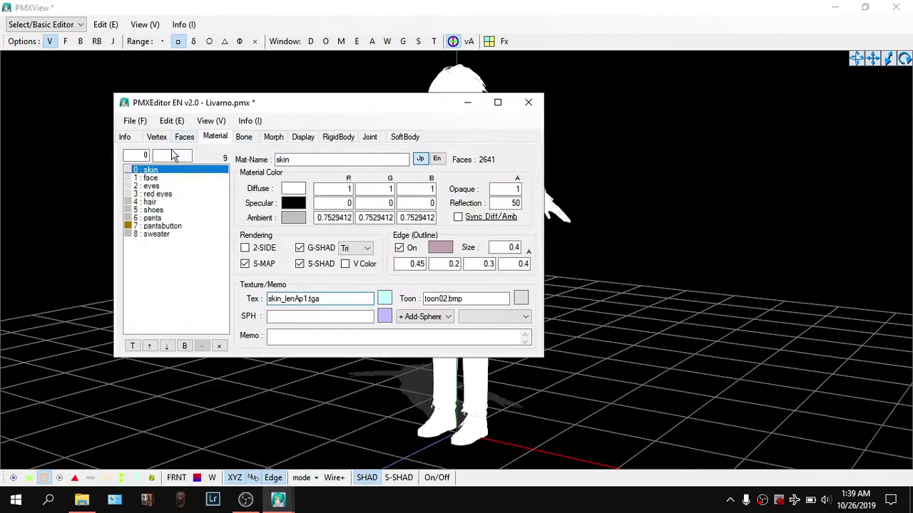
Load Textures\skin_lenAp1.tga as the skin material's texture and confirm the replacement
left_click(384, 298)
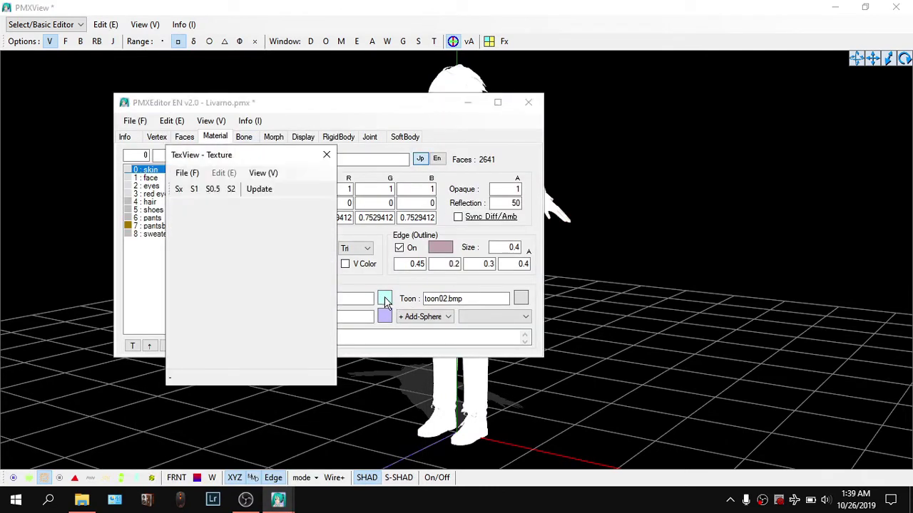
left_click(187, 173)
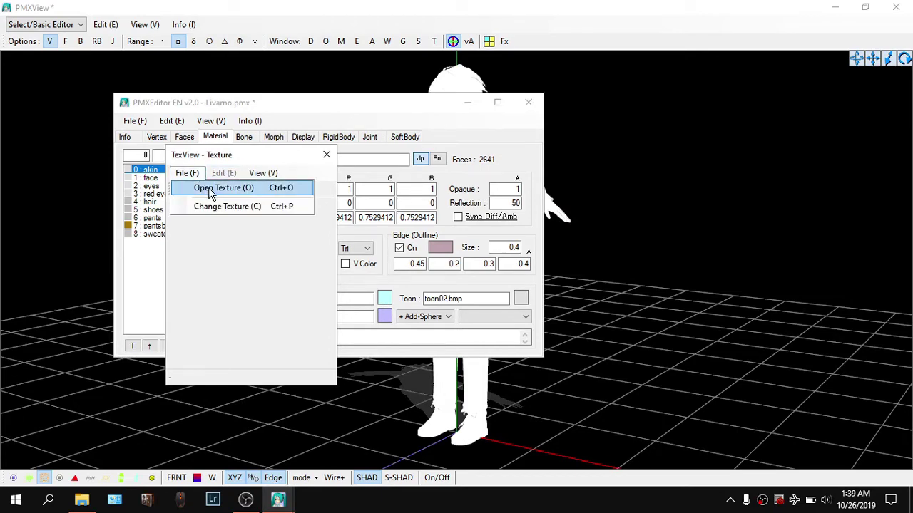
left_click(210, 189)
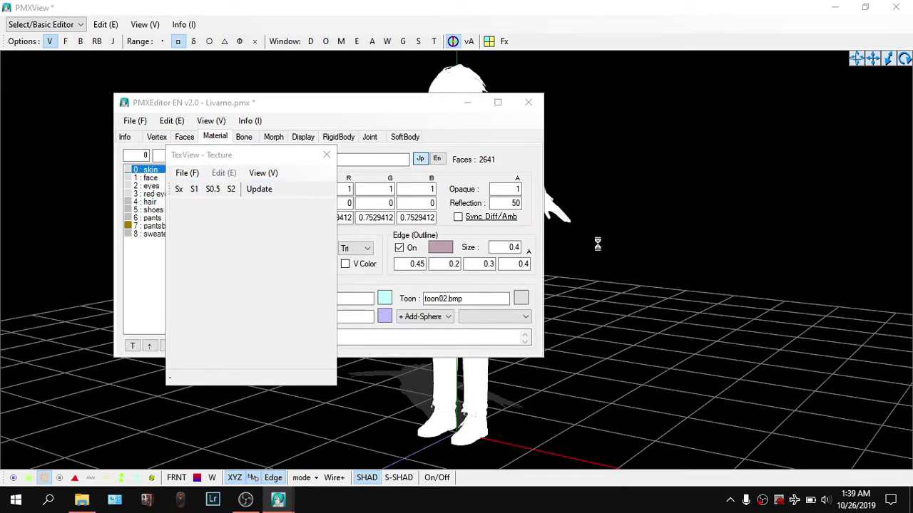
double_click(243, 114)
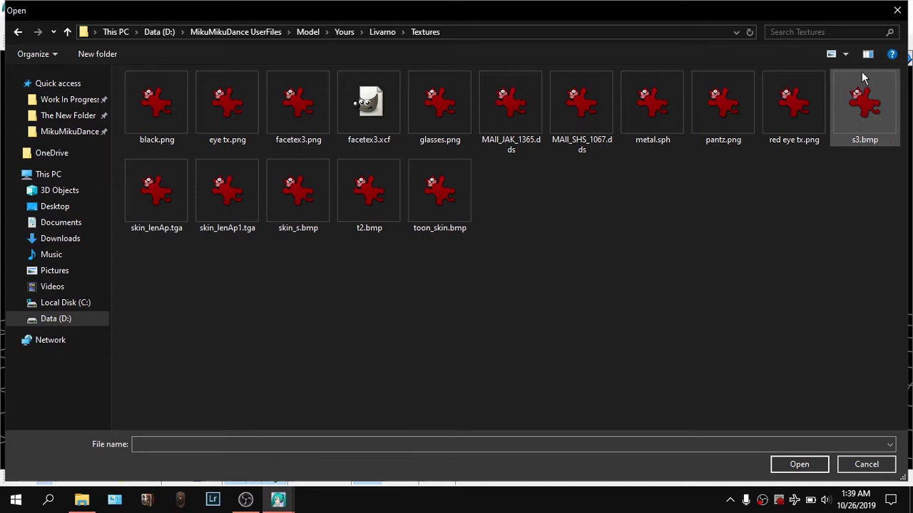
double_click(234, 211)
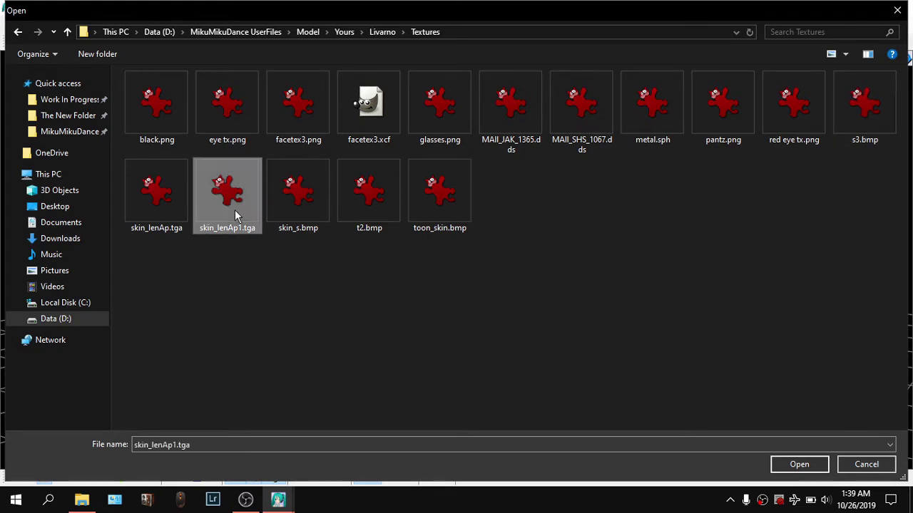
left_click(261, 191)
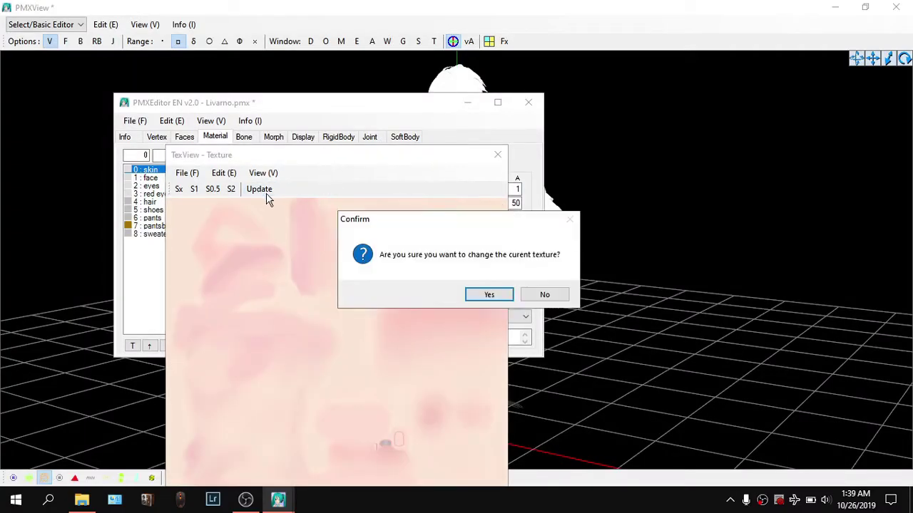
left_click(491, 294)
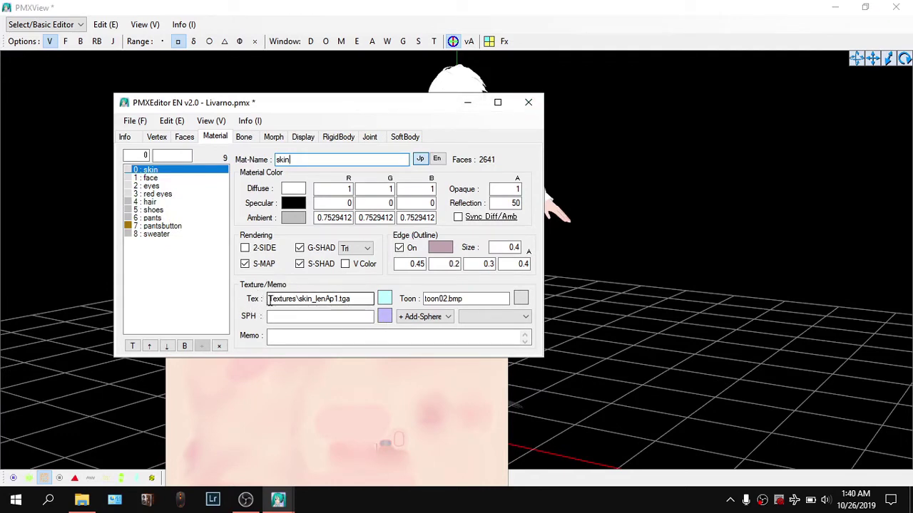
Select parts of the skin texture path and view the face material's properties
double_click(364, 298)
left_click(308, 298)
left_click_drag(308, 299, 272, 302)
left_click(308, 298)
left_click(366, 301)
left_click(327, 299)
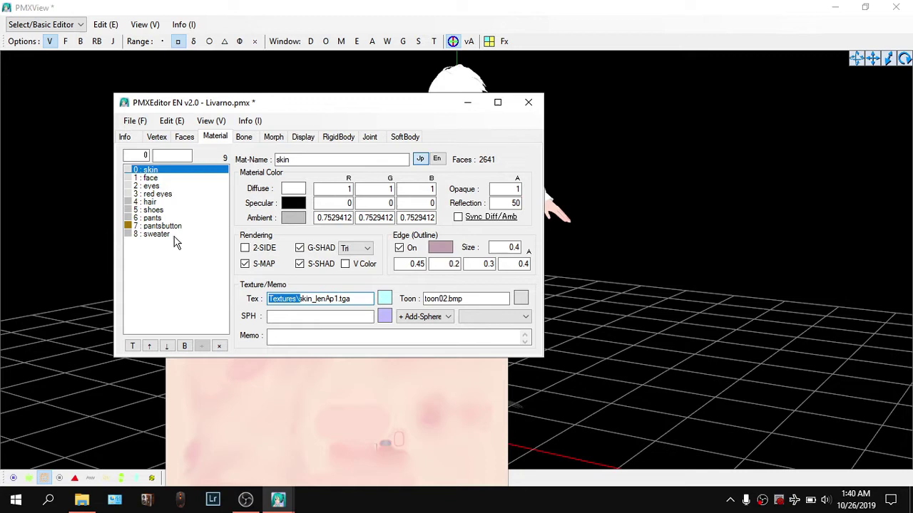
left_click_drag(178, 238, 180, 174)
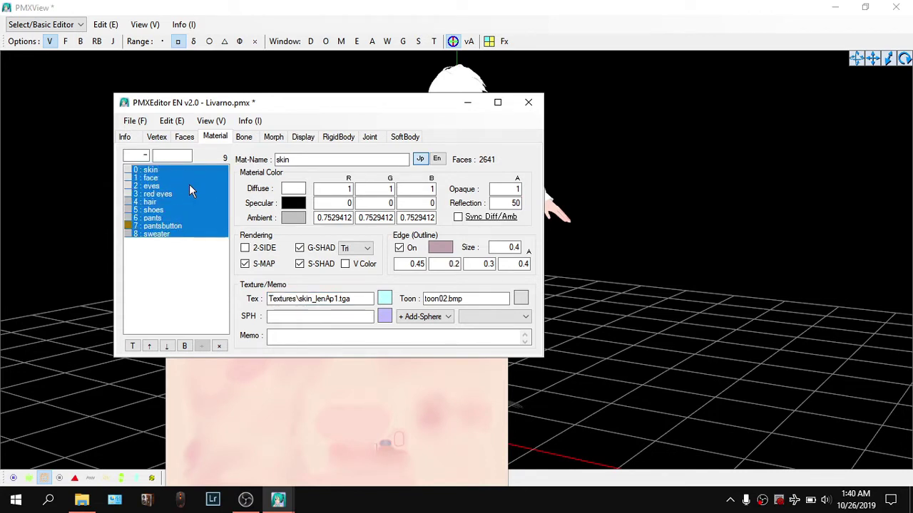
left_click(180, 177)
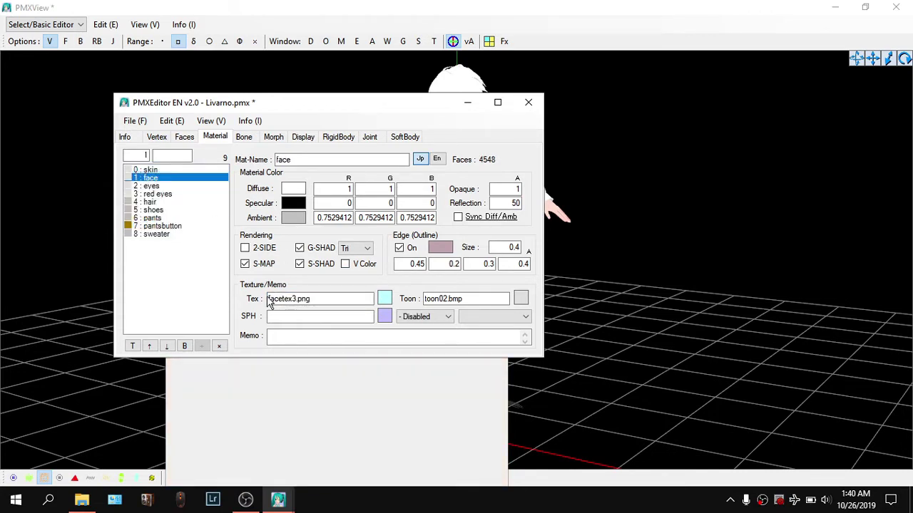
left_click(166, 171)
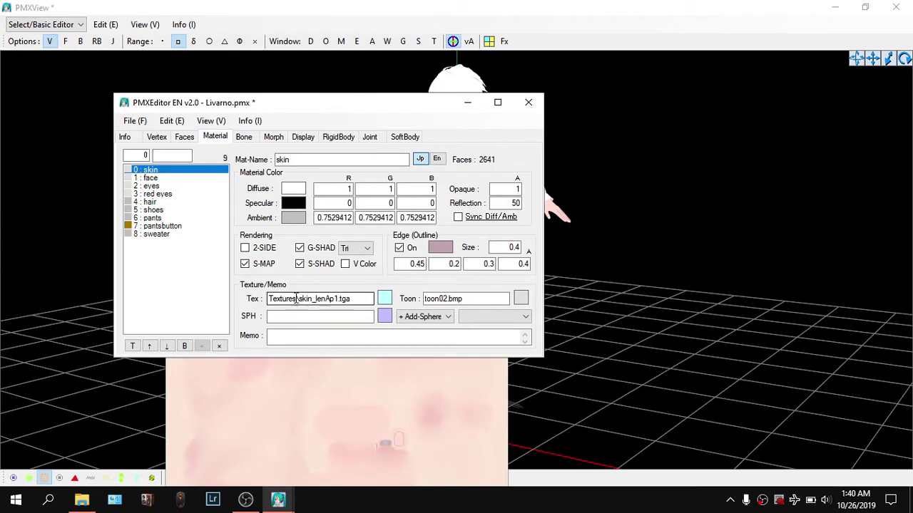
Copy the Textures\ prefix from the skin path and paste it before facetex3.png
left_click_drag(296, 300, 232, 298)
key("ctrl+c")
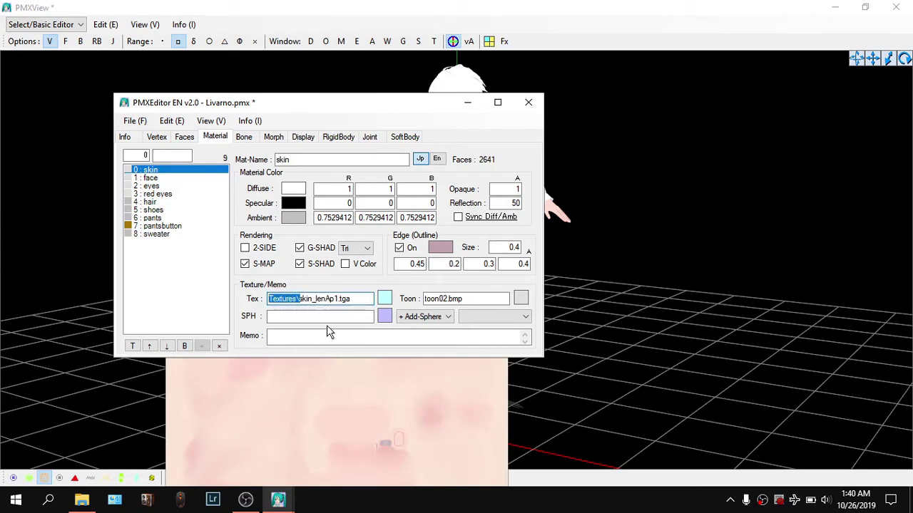
left_click(161, 178)
left_click(270, 299)
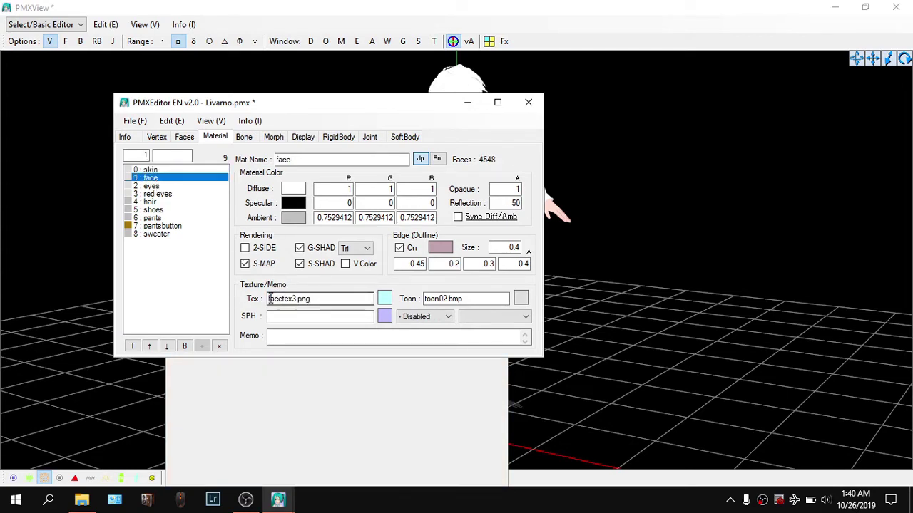
key("ctrl+v")
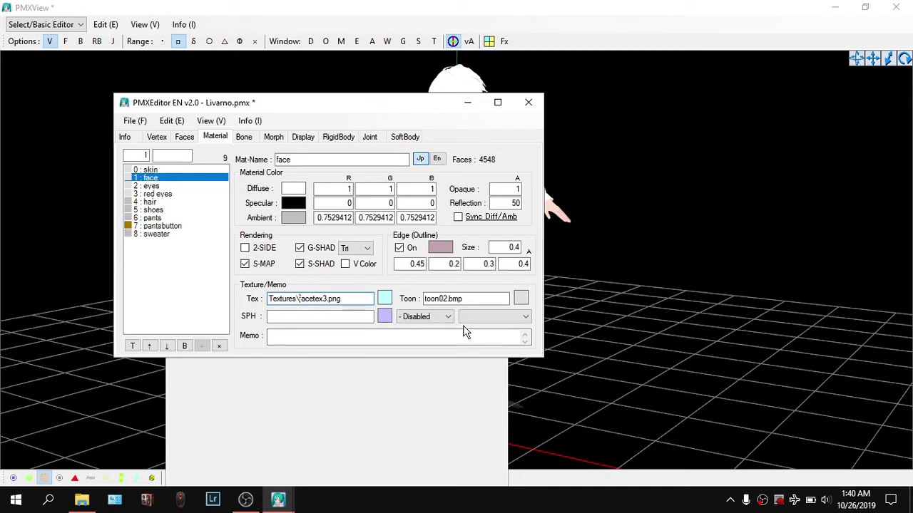
mouse_move(298, 298)
left_mouse_down()
mouse_move(342, 298)
mouse_move(309, 297)
left_mouse_up()
left_click(350, 299)
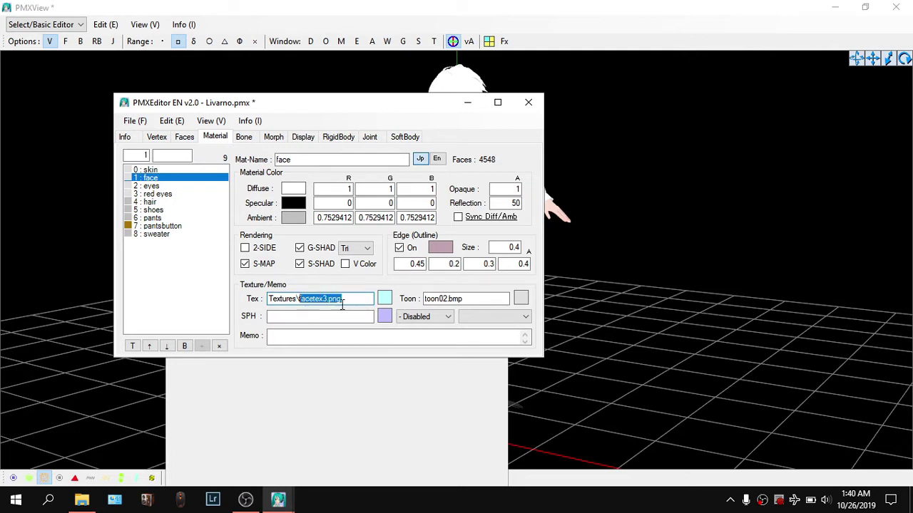
left_click(354, 301)
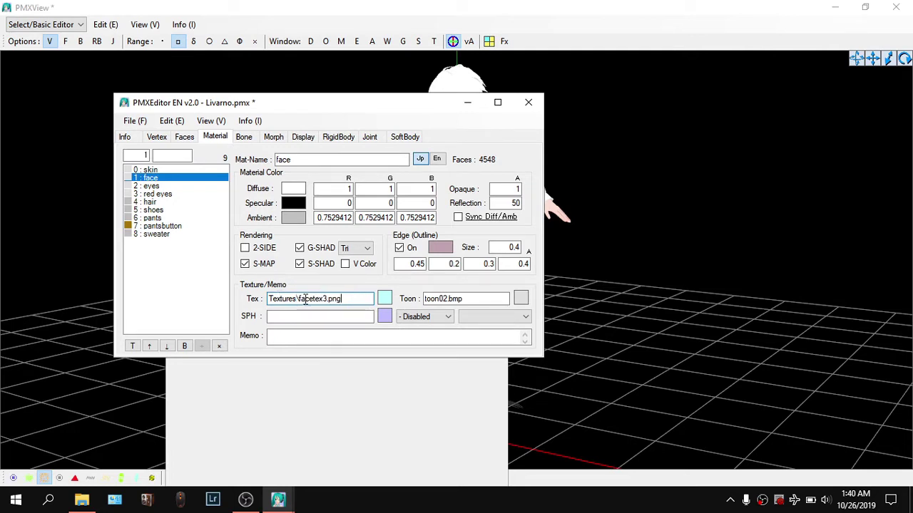
Prefix the eyes and red eyes texture paths with Textures\
left_click(146, 186)
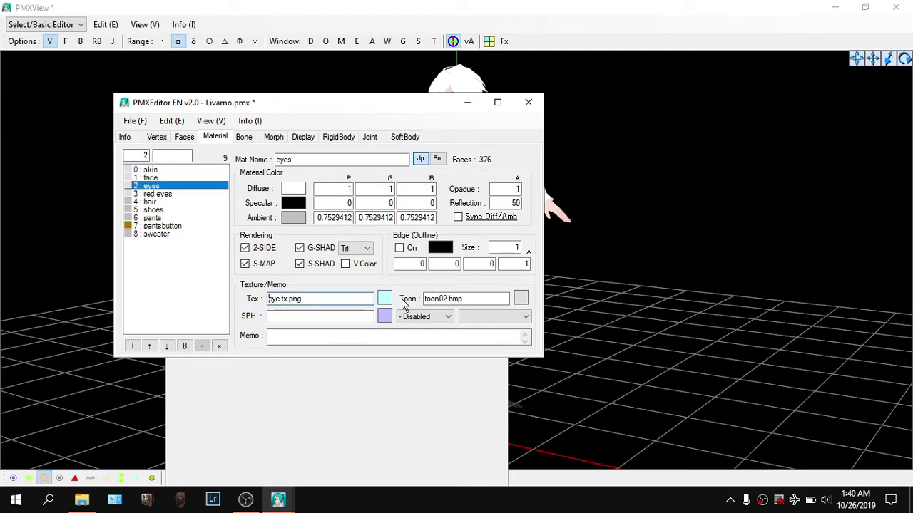
key("ctrl+v")
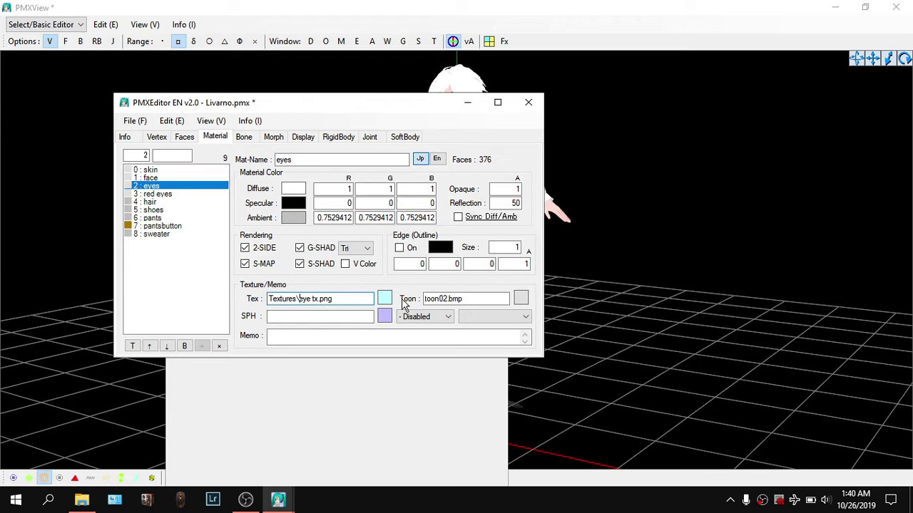
left_click(173, 194)
left_click(270, 299)
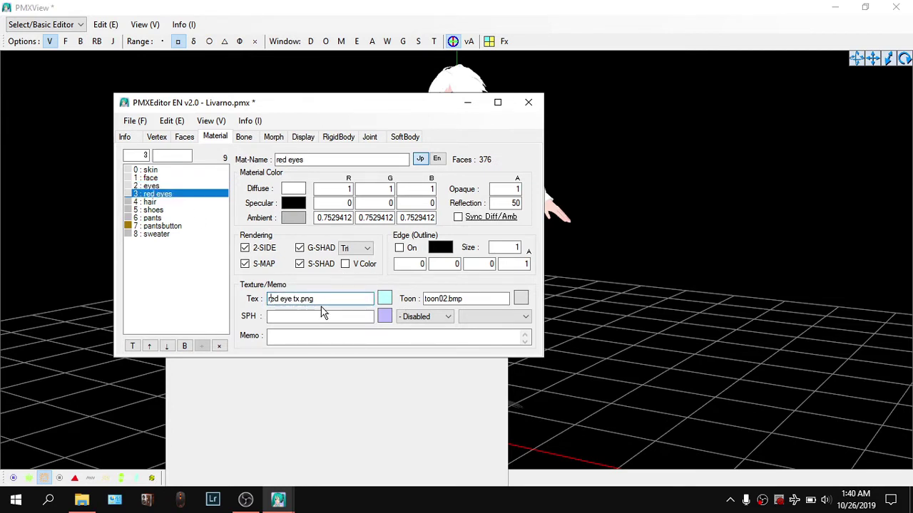
key("ctrl+v")
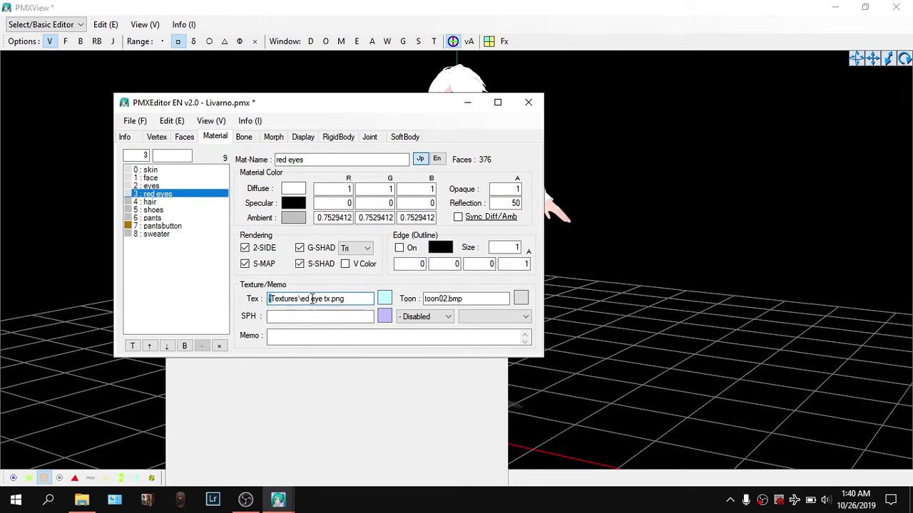
Review the eyes and red eyes materials, selecting both eye materials together
key("Up")
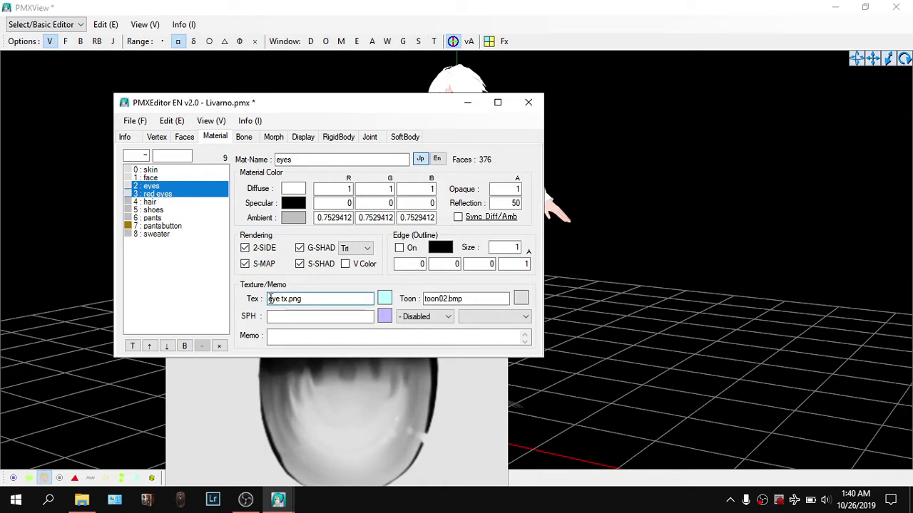
left_click(169, 203)
left_click(161, 194)
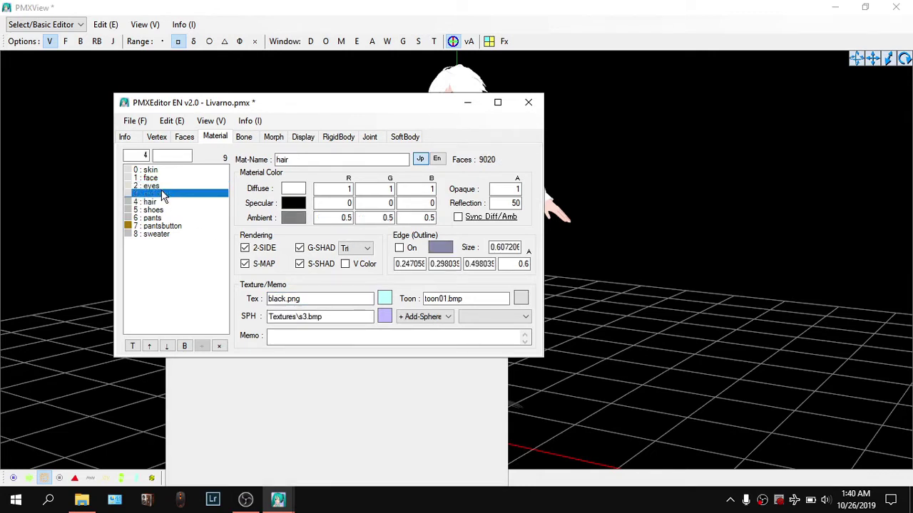
left_click(151, 186)
left_click(174, 194)
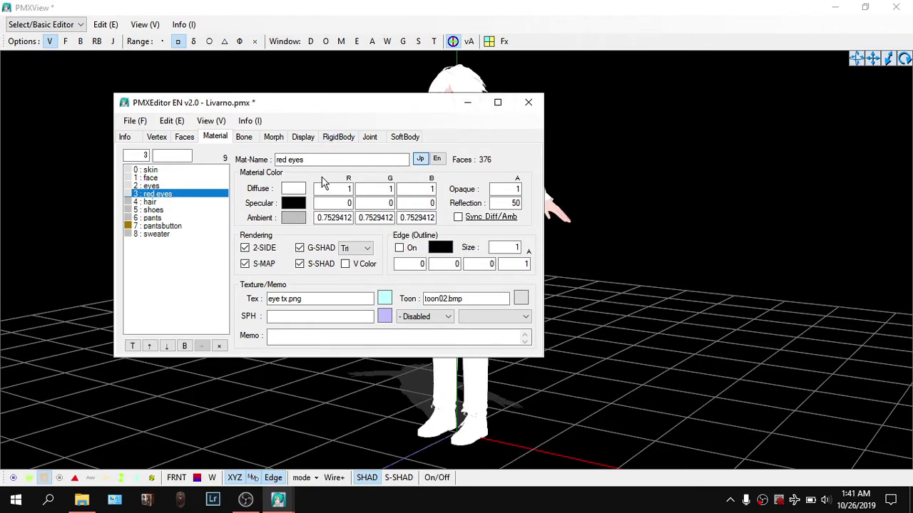
key("shift+Up")
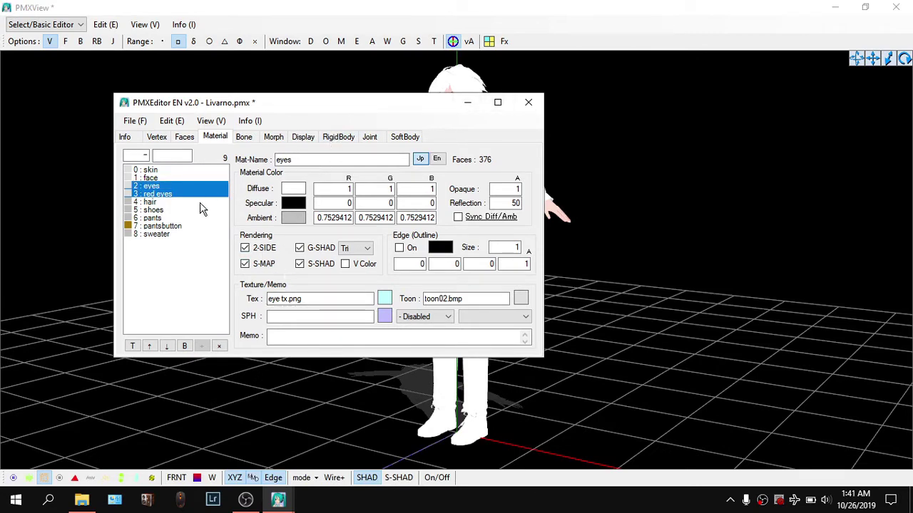
Step through the face, skin and eyes materials to check their texture paths
key("Up")
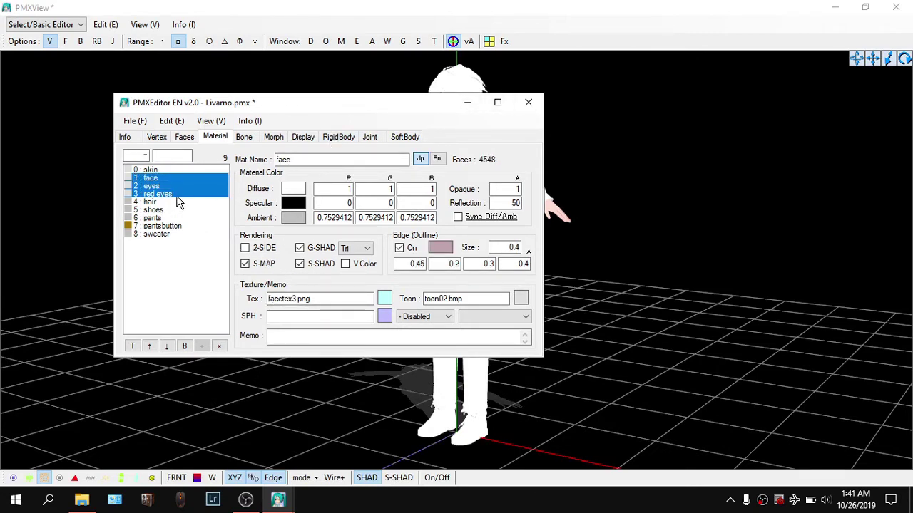
left_click(171, 194)
left_click(150, 170)
left_click(150, 177, "shift")
left_click(167, 178)
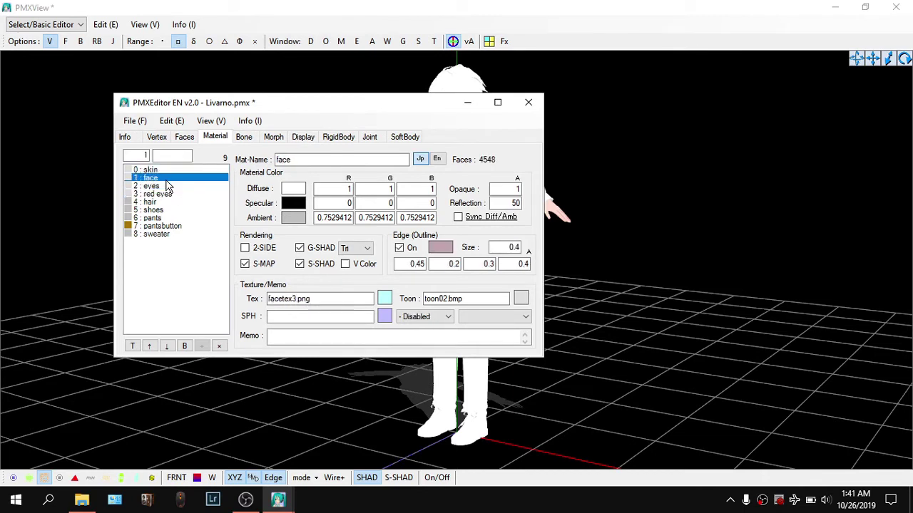
left_click(167, 170)
left_click(168, 178)
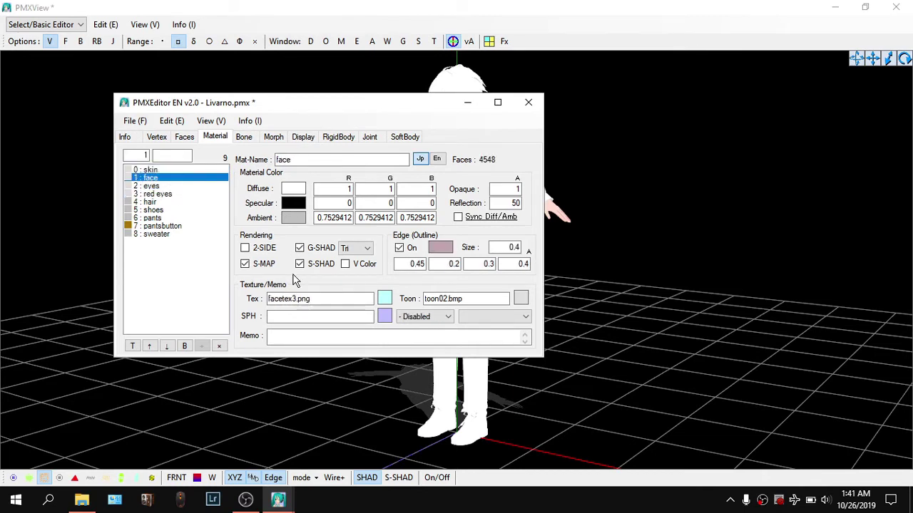
left_click(167, 186)
Prefix the sweater texture path with Textures\, then check the fully textured model in the viewer
left_click(268, 299)
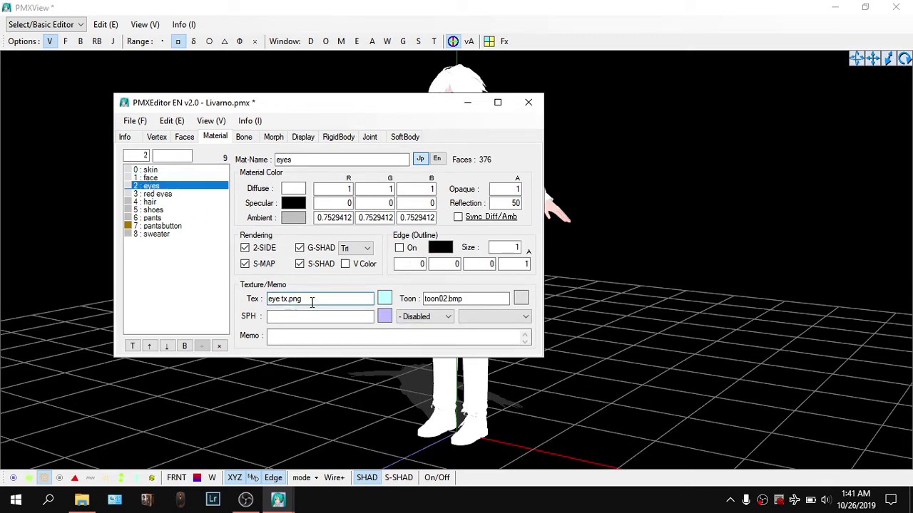
left_click(164, 195)
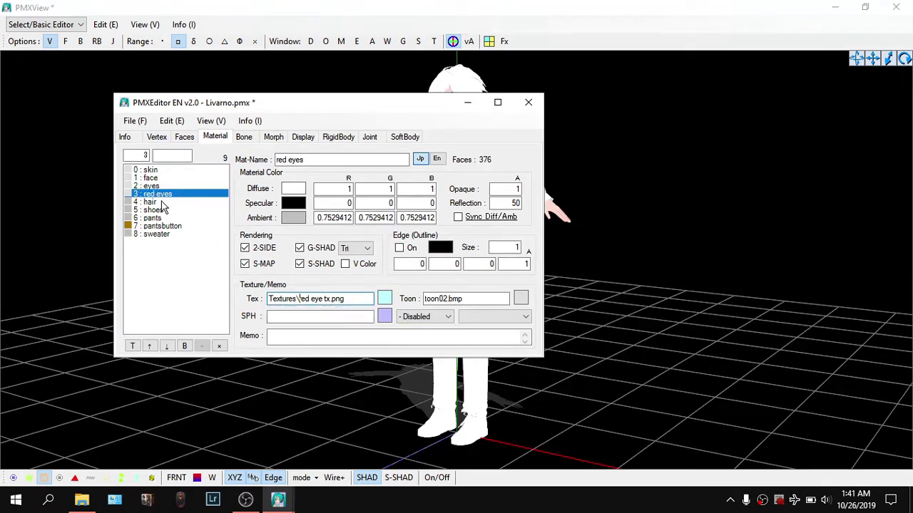
left_click(161, 201)
key("Down")
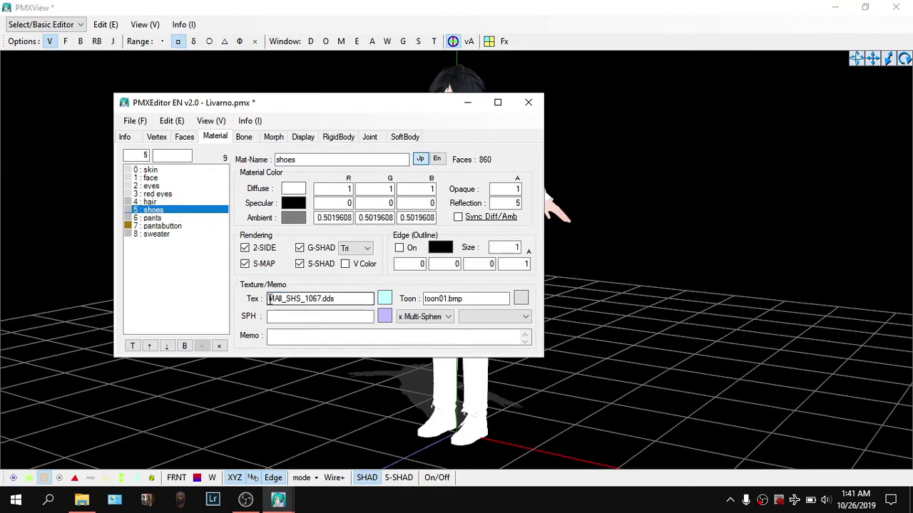
left_click(163, 219)
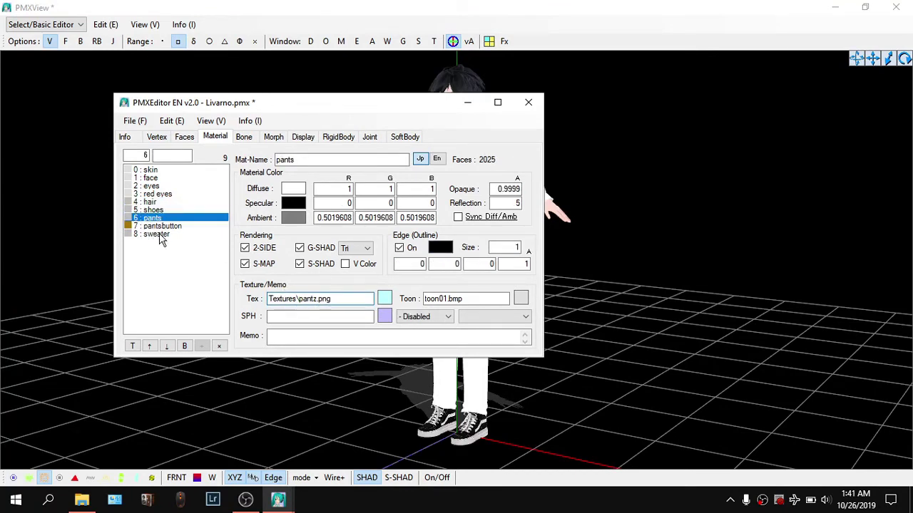
left_click(155, 235)
left_click(269, 299)
key("ctrl+v")
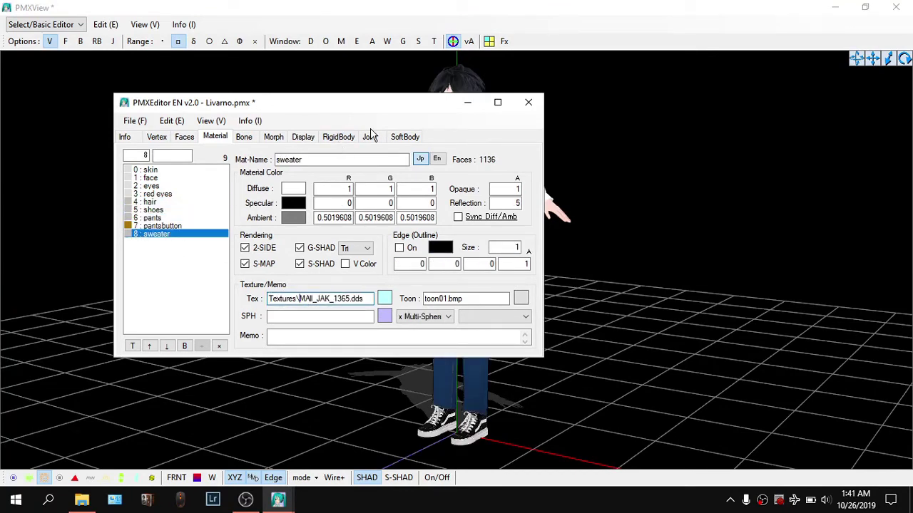
left_click(467, 102)
right_click_drag(700, 221, 650, 223)
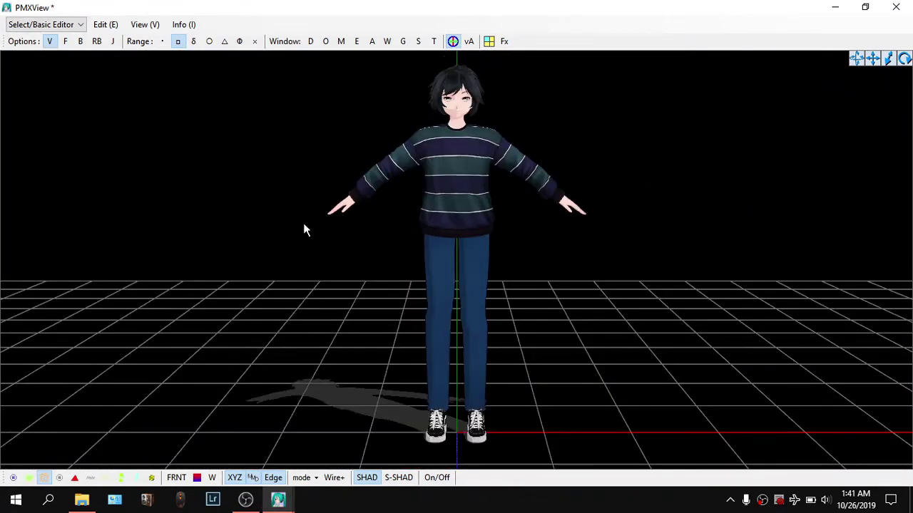
Save the model as Livarno.pmx, confirming replacement of the existing file
mouse_move(278, 499)
left_click(149, 422)
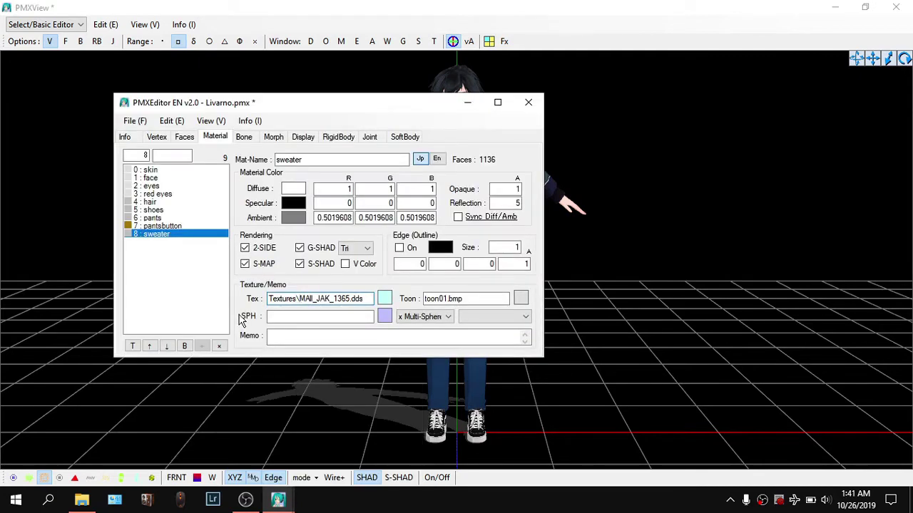
key("ctrl+shift+s")
key("Return")
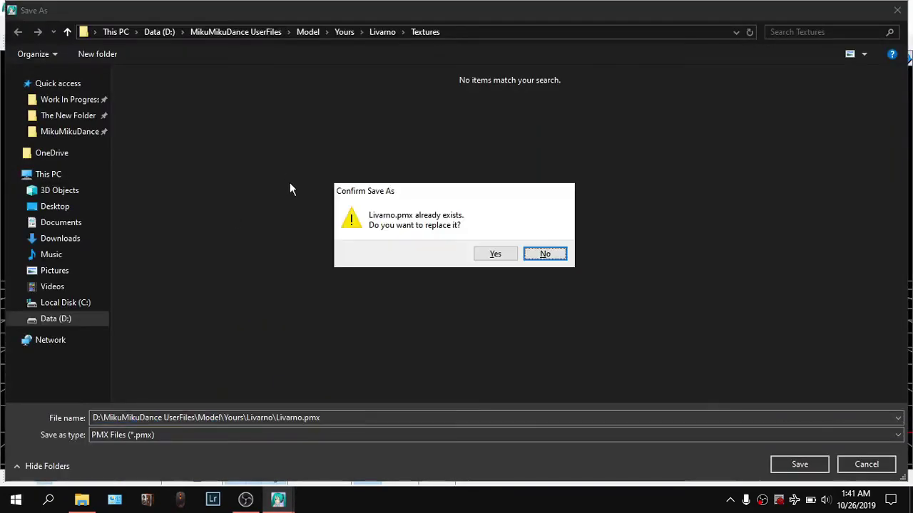
key("Left")
key("Return")
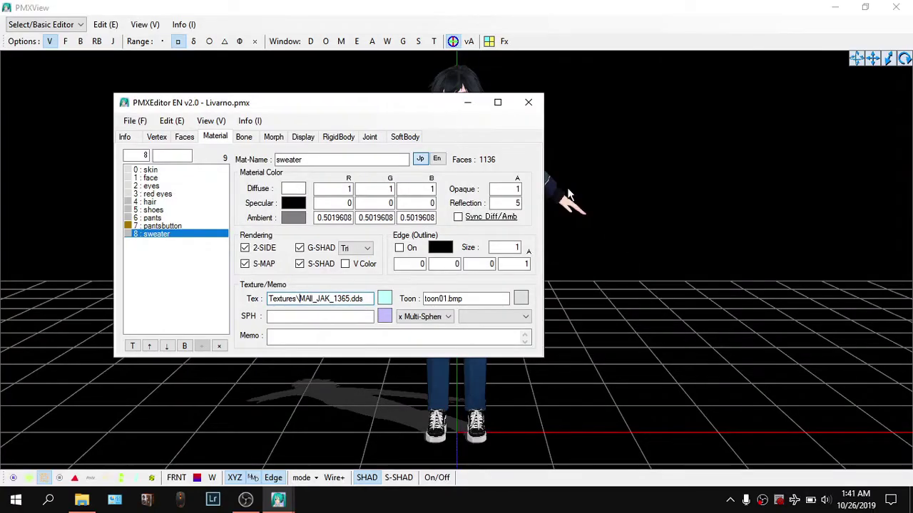
left_click(467, 102)
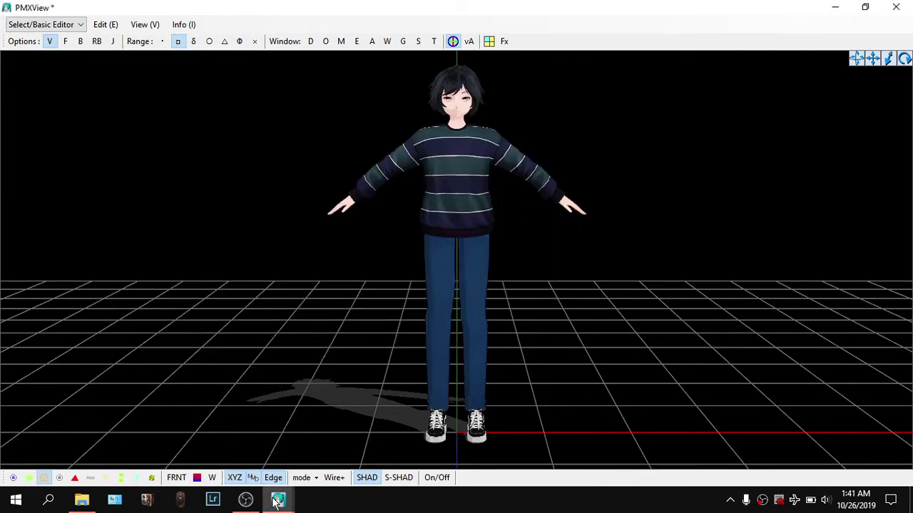
Check that the skin material's texture path points into the Textures folder
mouse_move(277, 502)
left_click(214, 428)
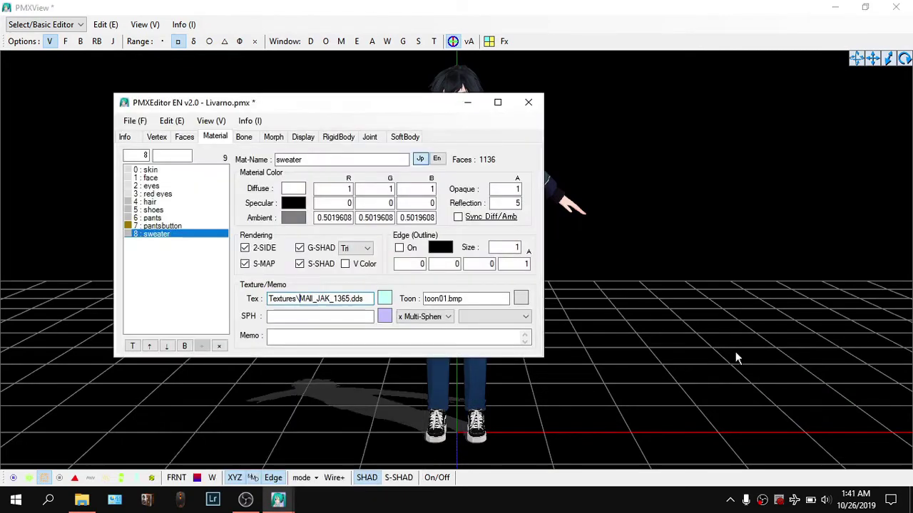
left_click(152, 170)
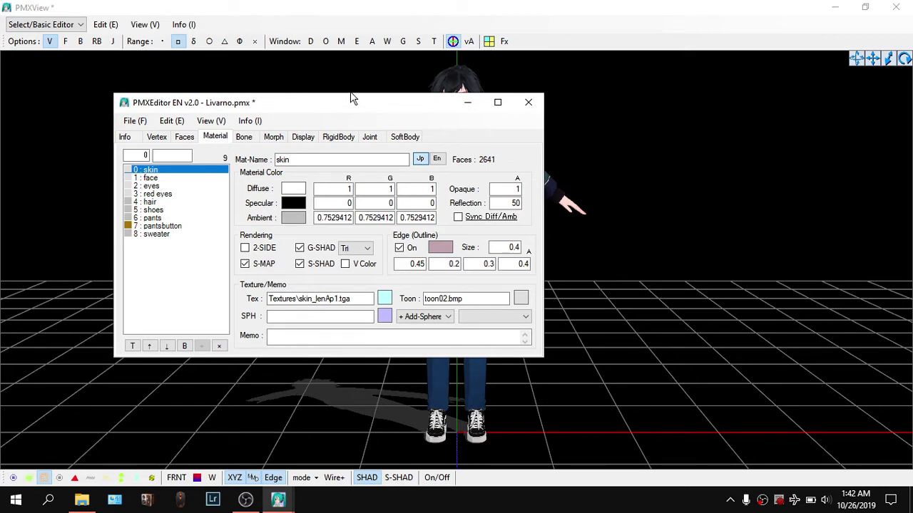
left_click(242, 58)
Refresh the model with Edit > Update in PMXView and orbit side to front
left_click(108, 24)
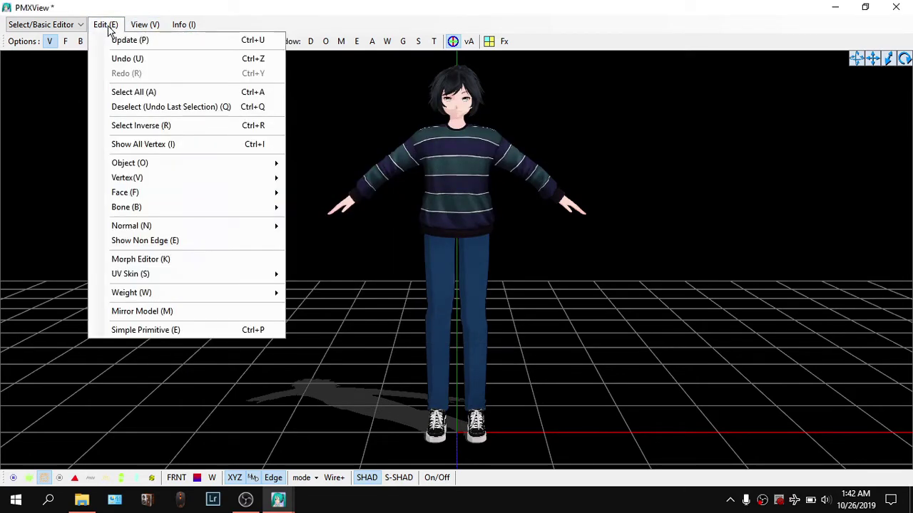
left_click(424, 204)
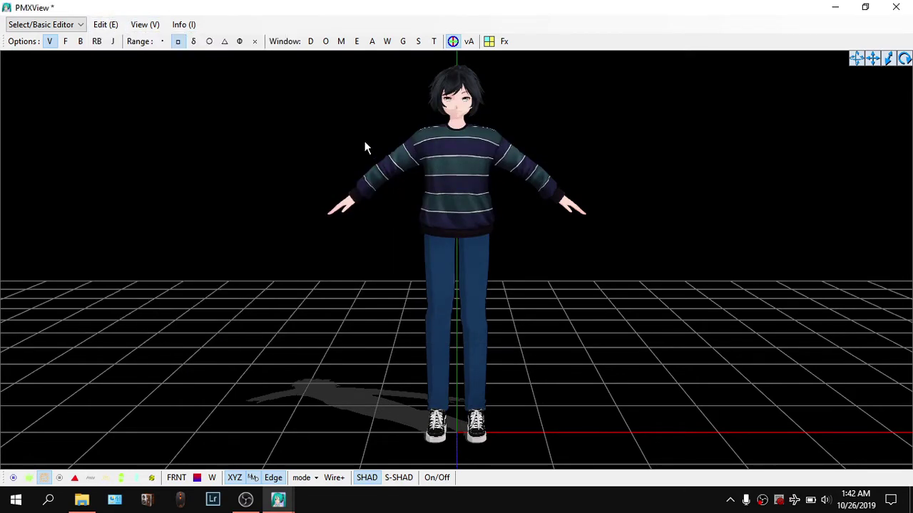
left_click(110, 25)
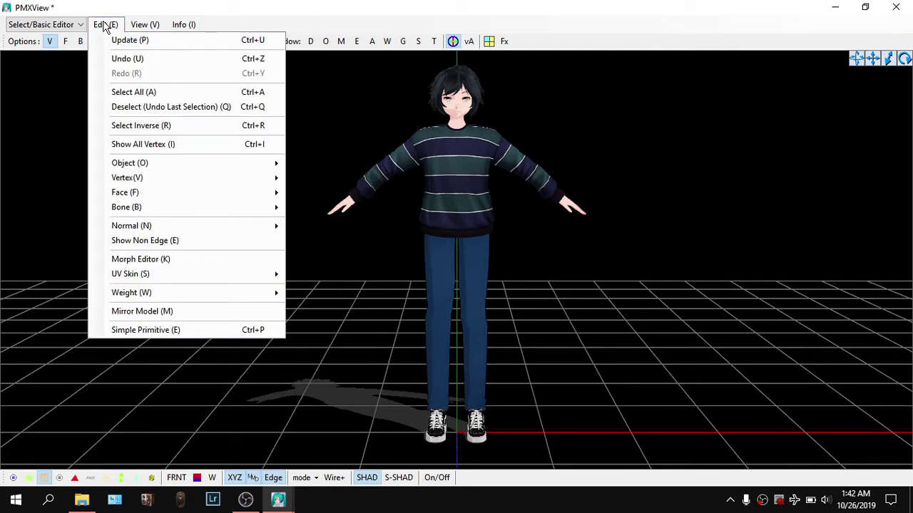
left_click(135, 41)
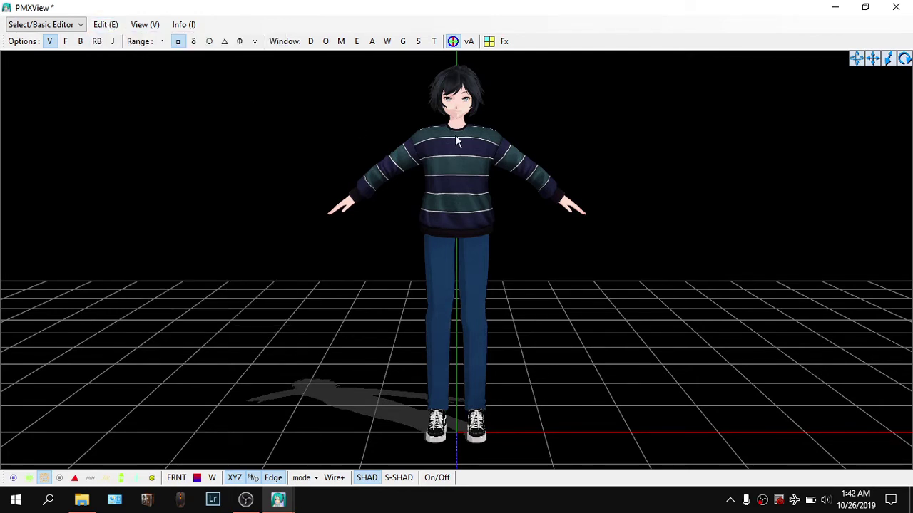
right_click_drag(559, 152, 570, 159)
right_click_drag(678, 179, 727, 179)
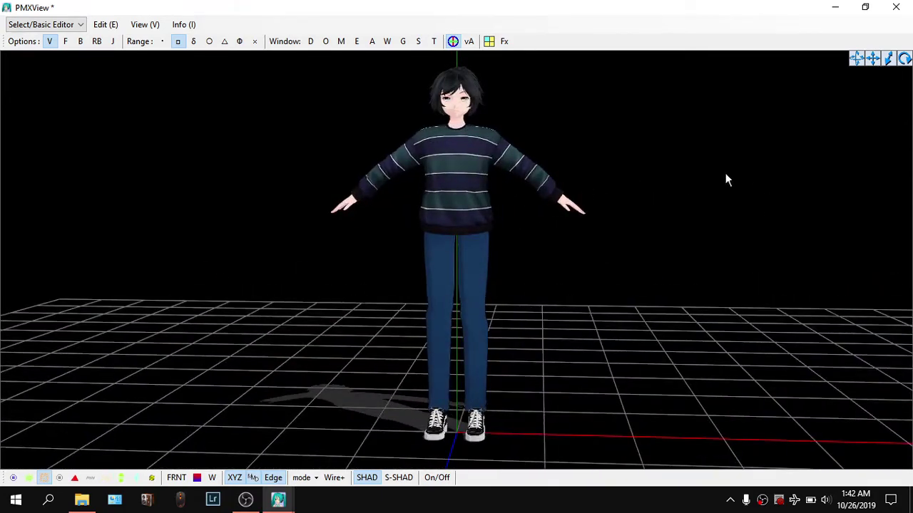
Refresh the Livarno folder listing twice in File Explorer
left_click(81, 499)
left_click(433, 227)
right_click(433, 227)
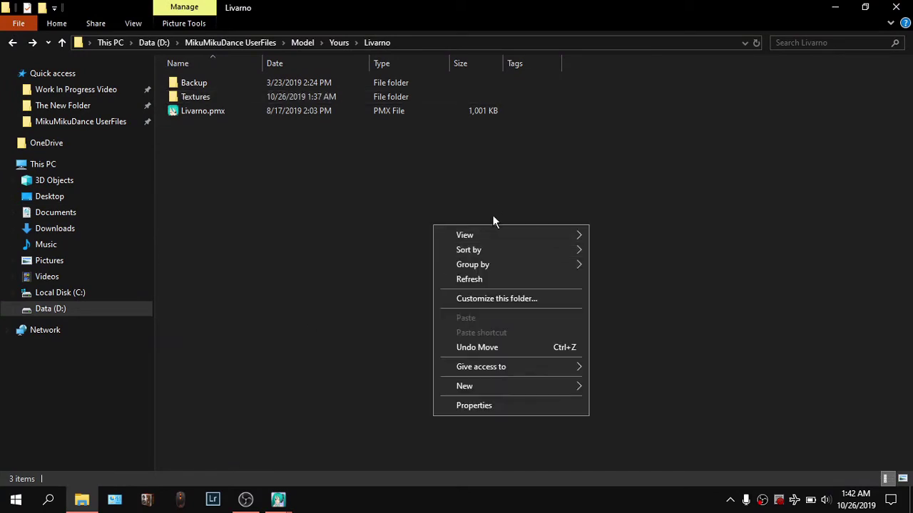
left_click(519, 281)
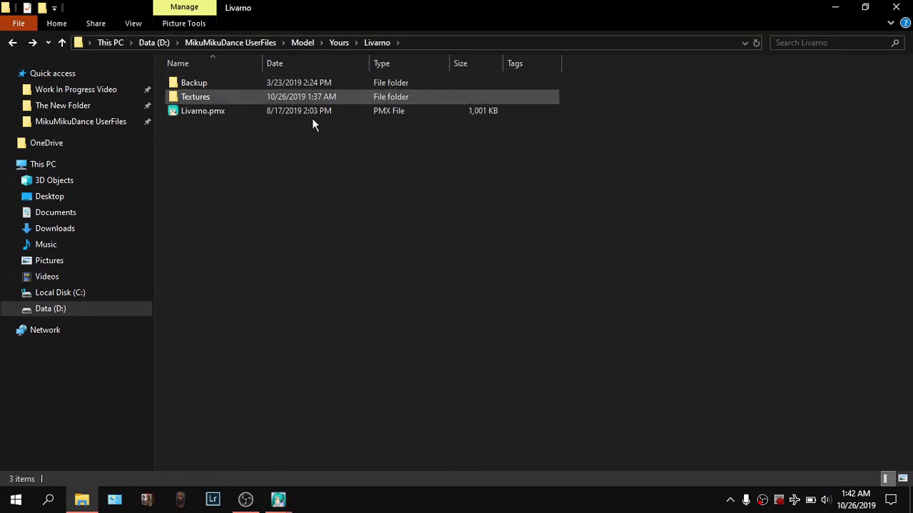
right_click(349, 274)
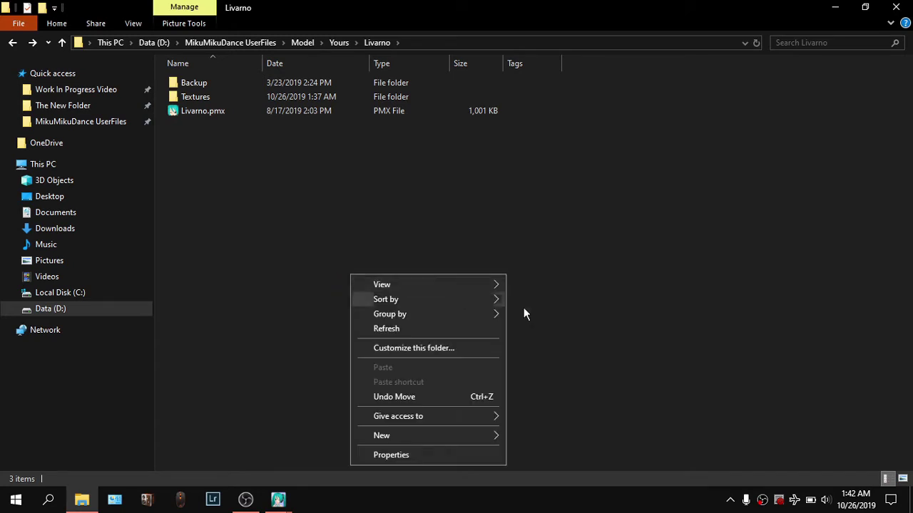
left_click(430, 329)
Return to PMXView and open its Edit menu to refresh the model
mouse_move(278, 500)
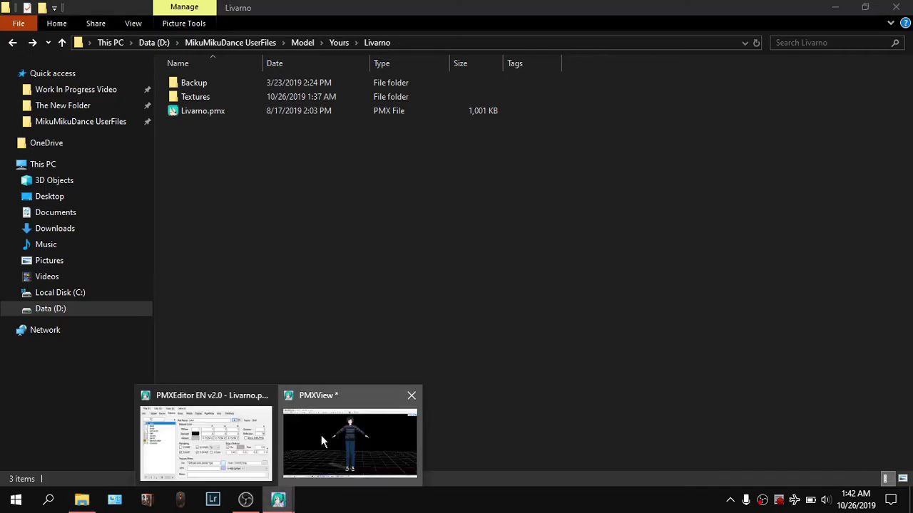
left_click(350, 436)
left_click(106, 25)
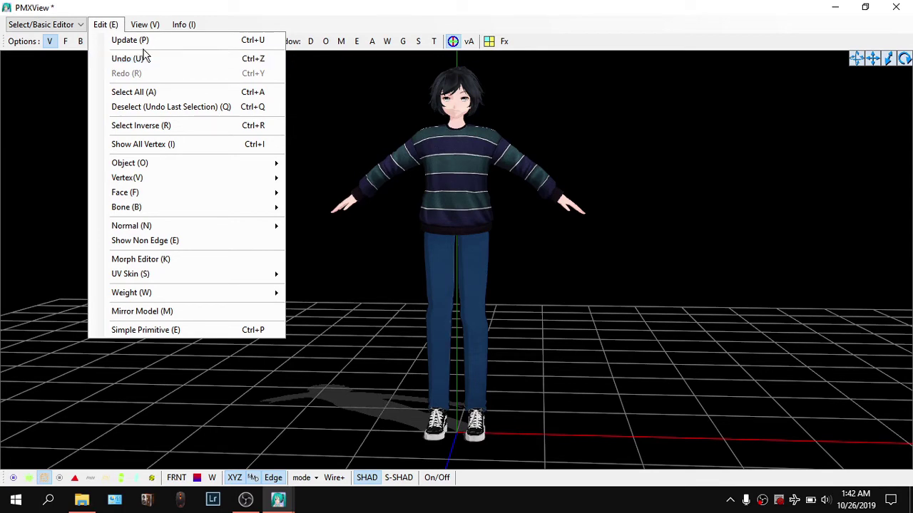
Refresh the model in PMXView, view it from above, then switch to the Livarno folder
left_click(146, 59)
right_click_drag(661, 130, 611, 145)
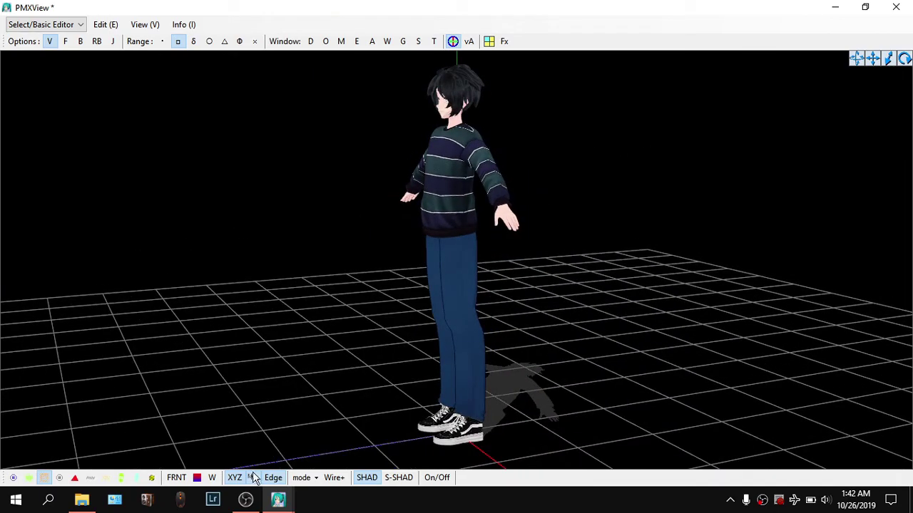
left_click(84, 500)
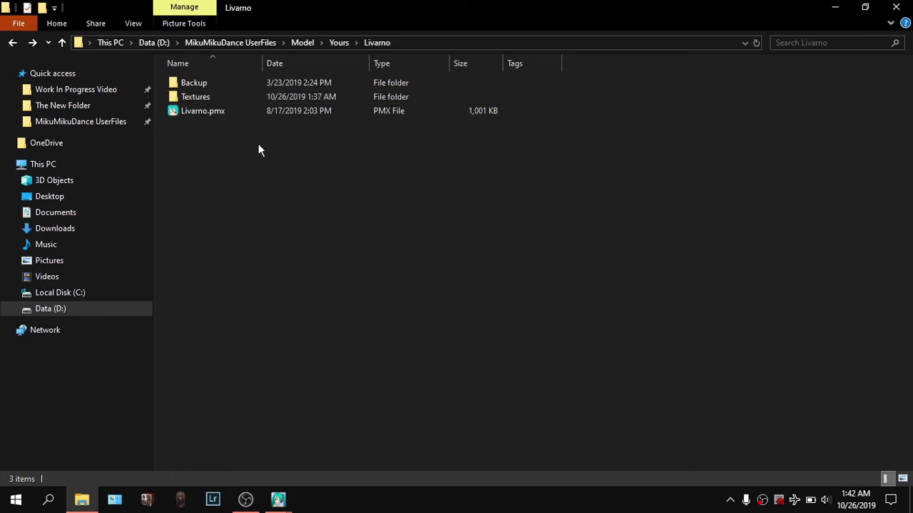
left_click(335, 113)
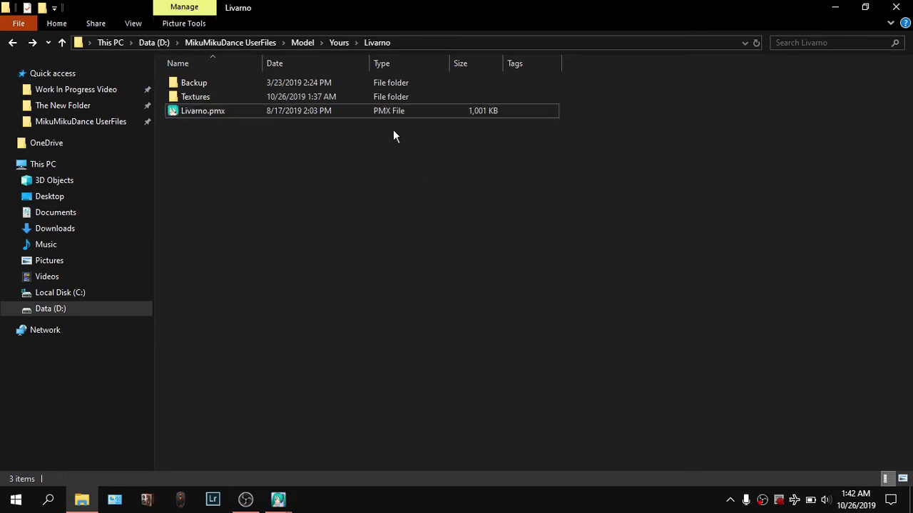
left_click_drag(389, 295, 325, 82)
double_click(339, 102)
key("ctrl+a")
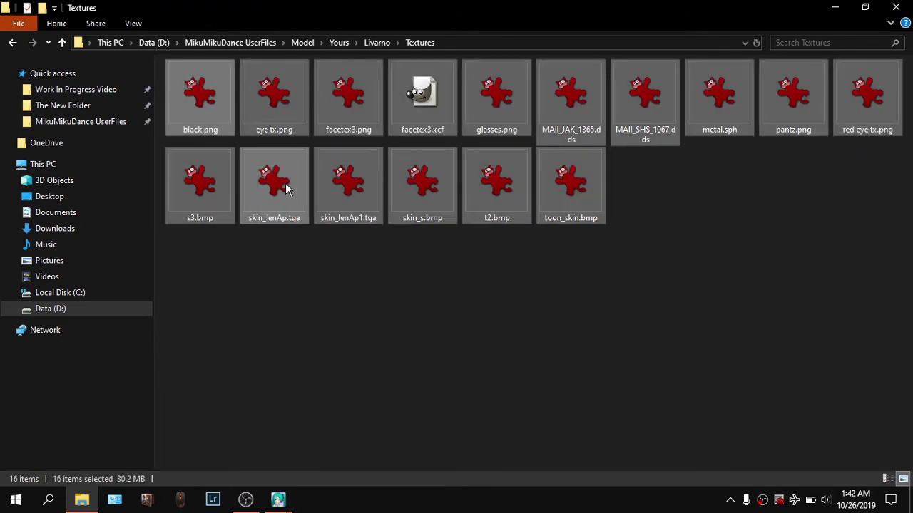
left_click(12, 42)
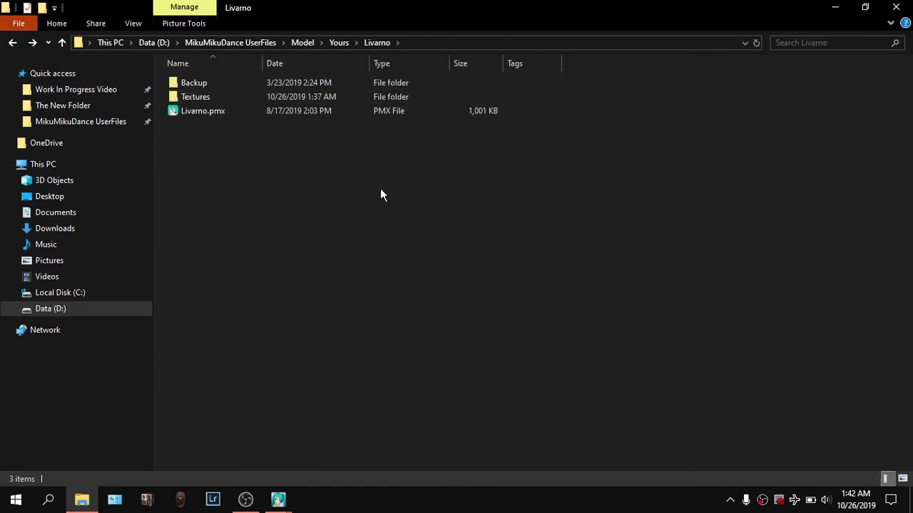
key("ctrl+v")
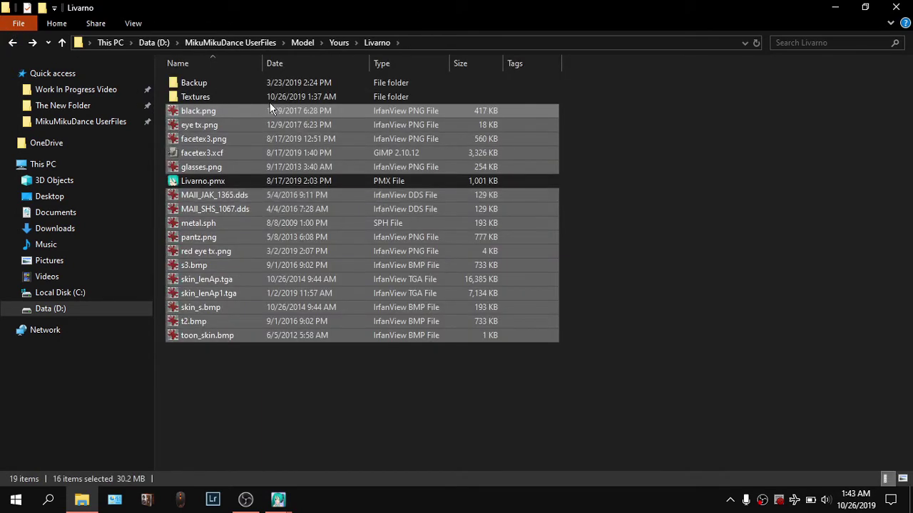
double_click(257, 98)
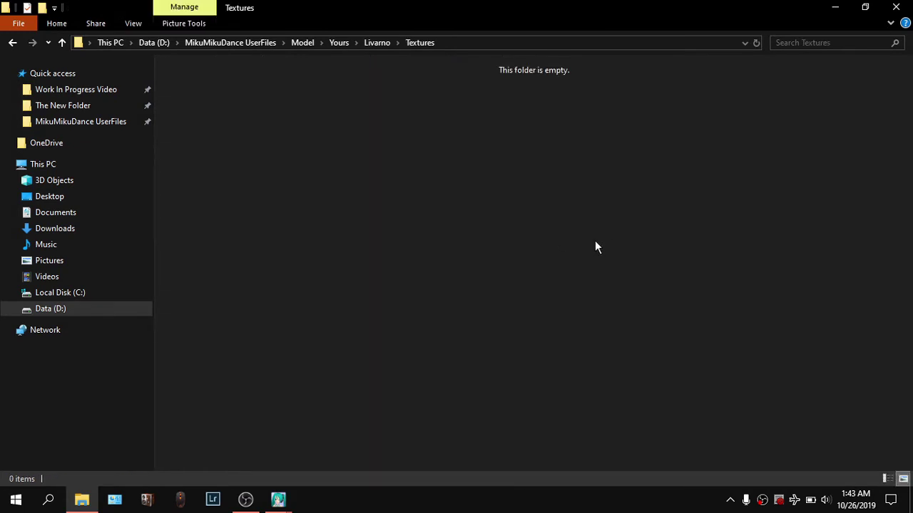
key("ctrl+v")
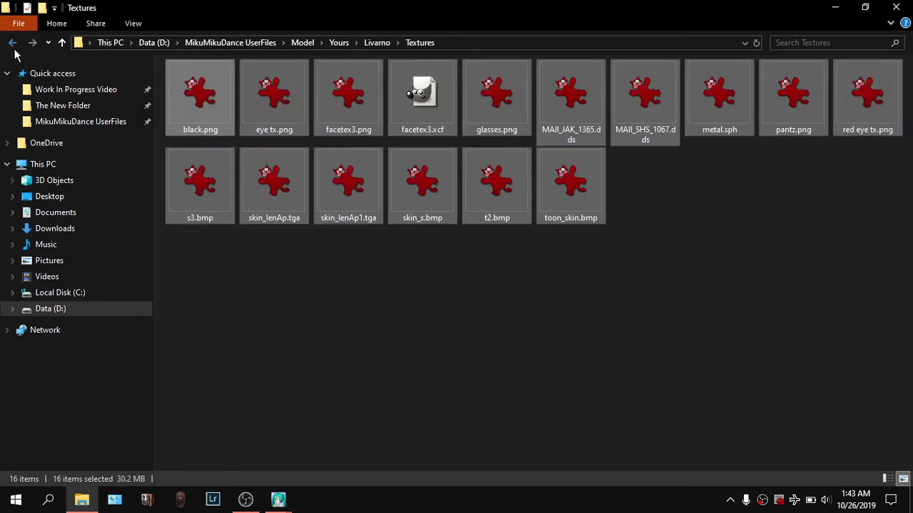
left_click(12, 42)
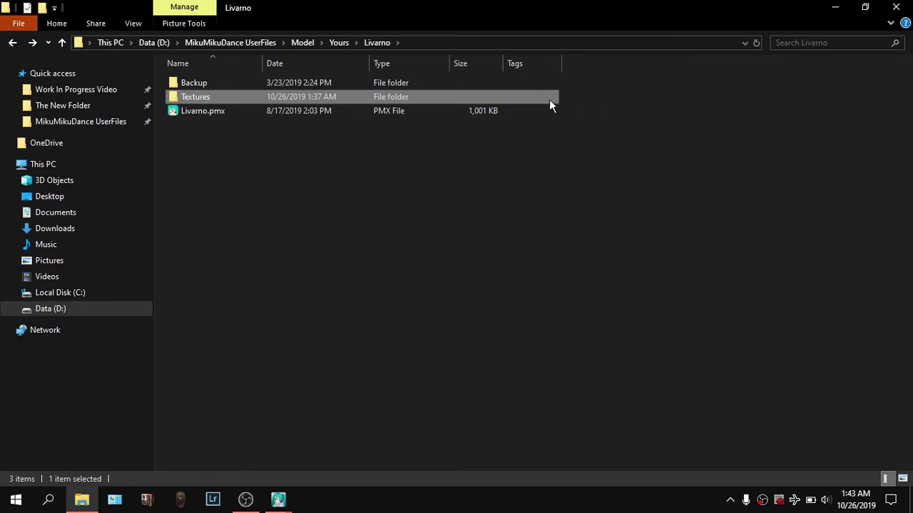
left_click(459, 189)
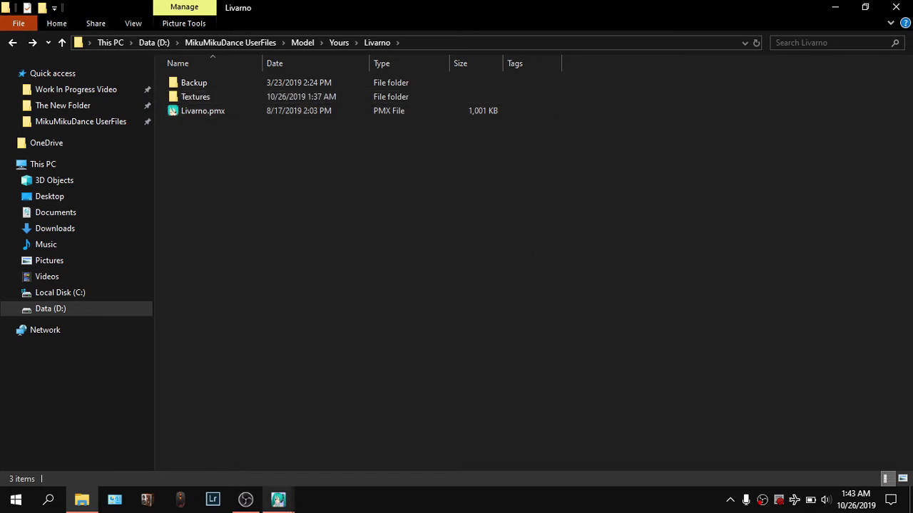
mouse_move(278, 499)
left_click(342, 464)
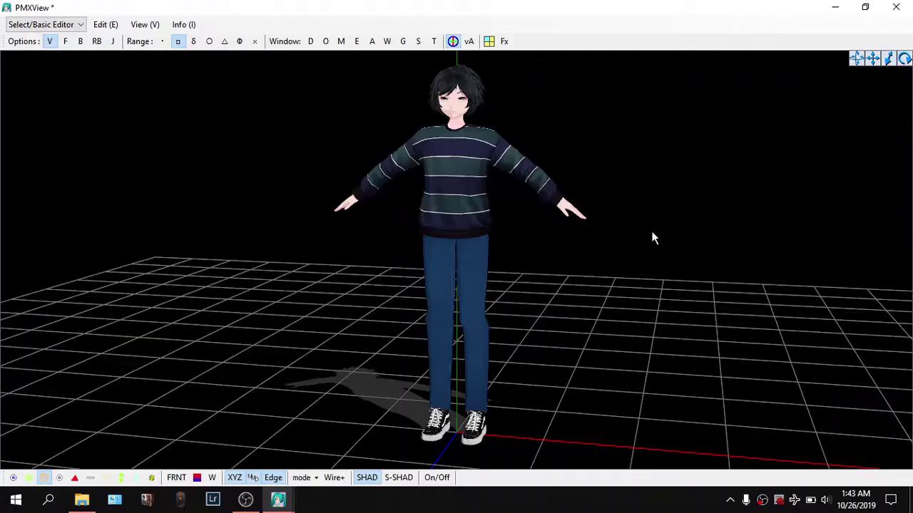
mouse_move(538, 239)
right_mouse_down()
mouse_move(556, 232)
mouse_move(526, 229)
right_mouse_up()
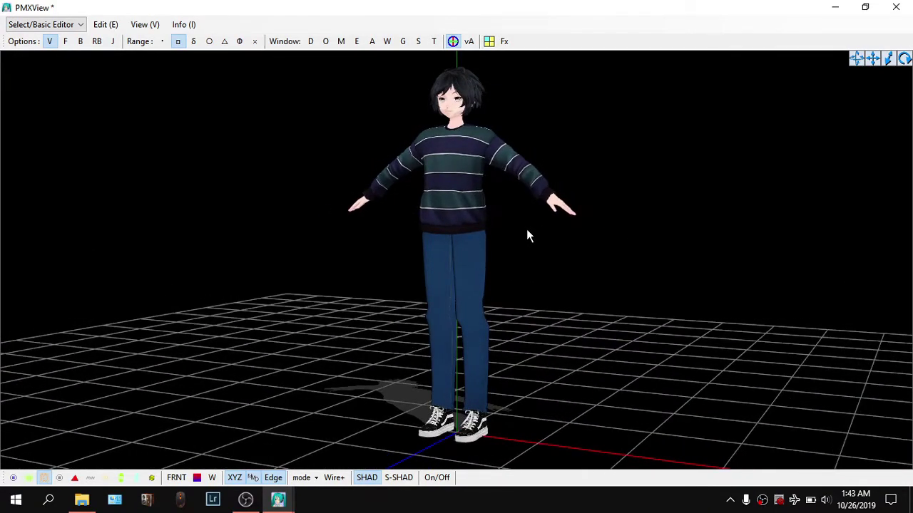
right_click_drag(526, 228, 627, 249)
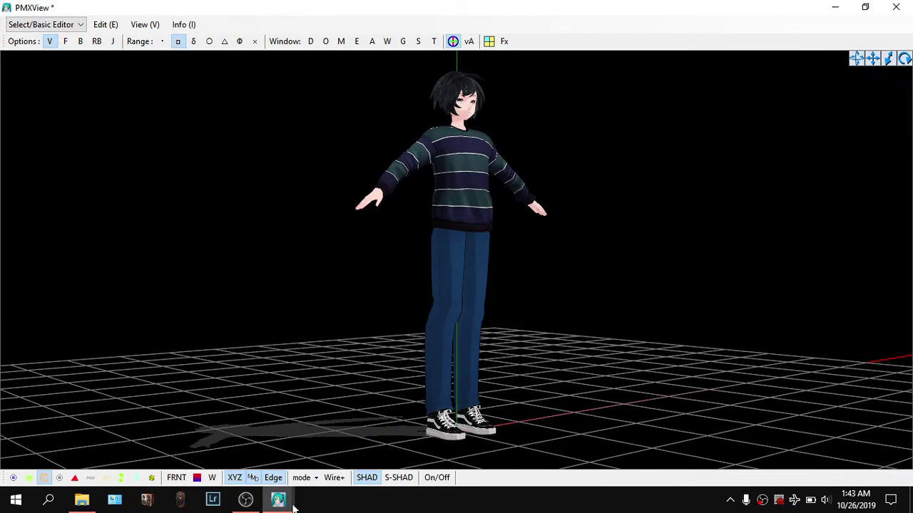
mouse_move(278, 499)
left_click(224, 436)
left_click(348, 301)
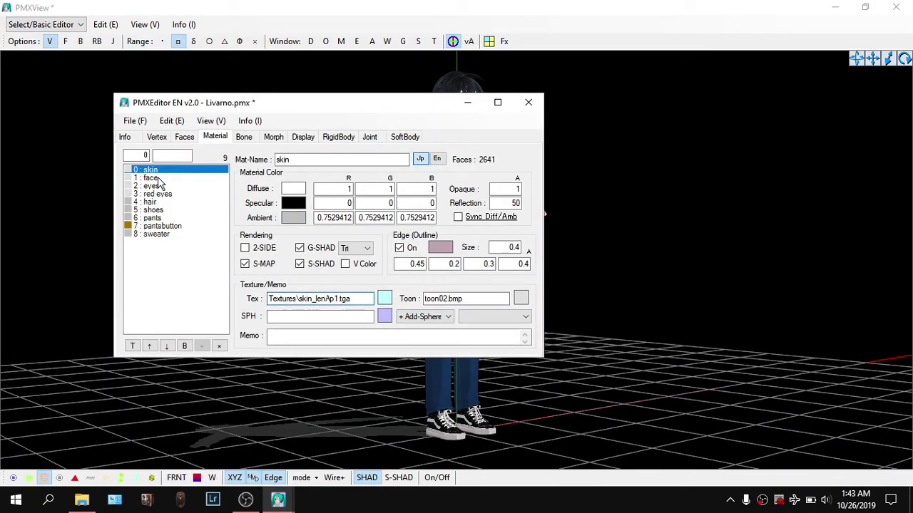
left_click(159, 179)
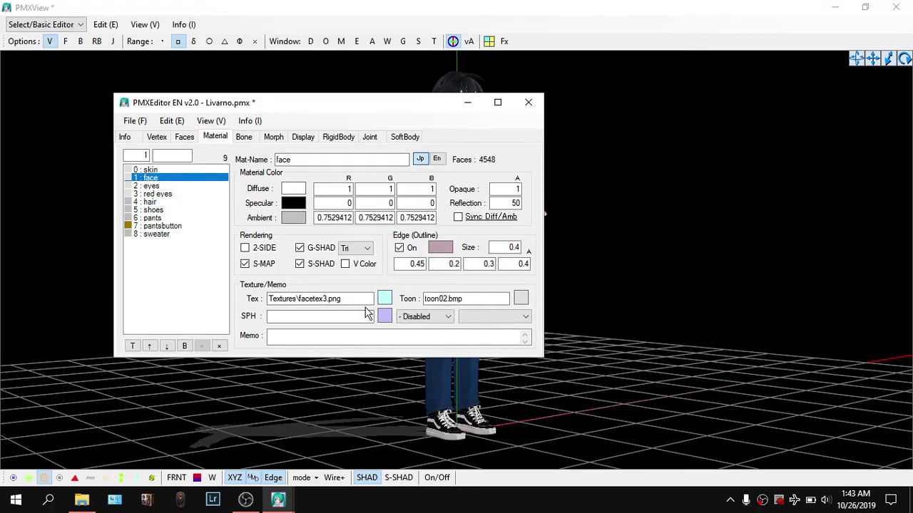
left_click(356, 301)
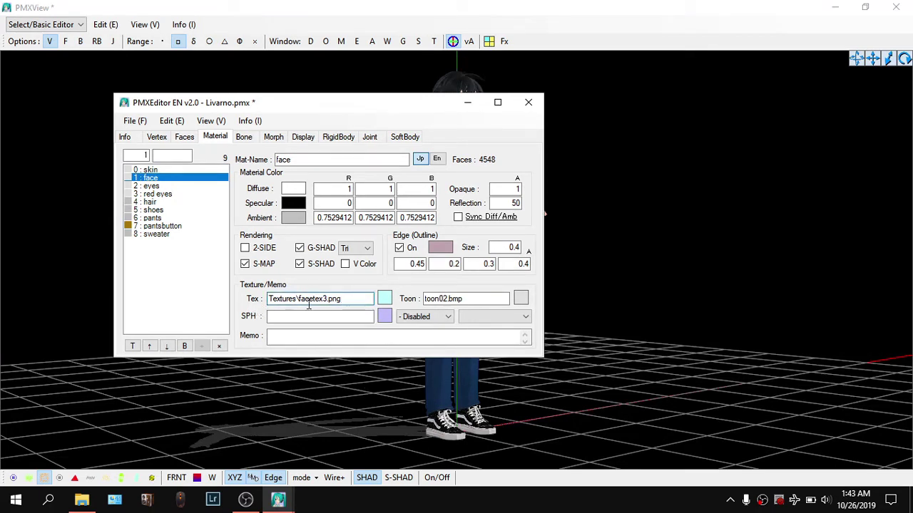
left_click(686, 231)
right_click_drag(670, 207, 852, 280)
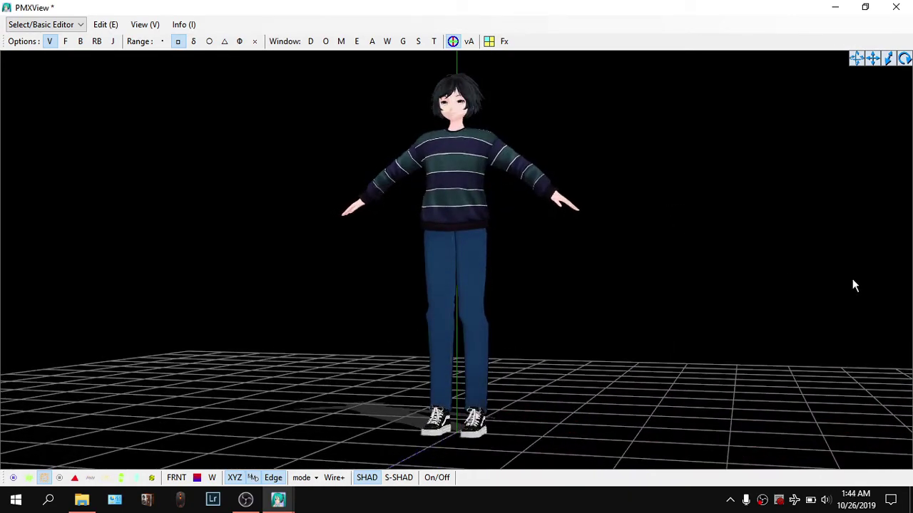
right_click_drag(821, 259, 596, 251)
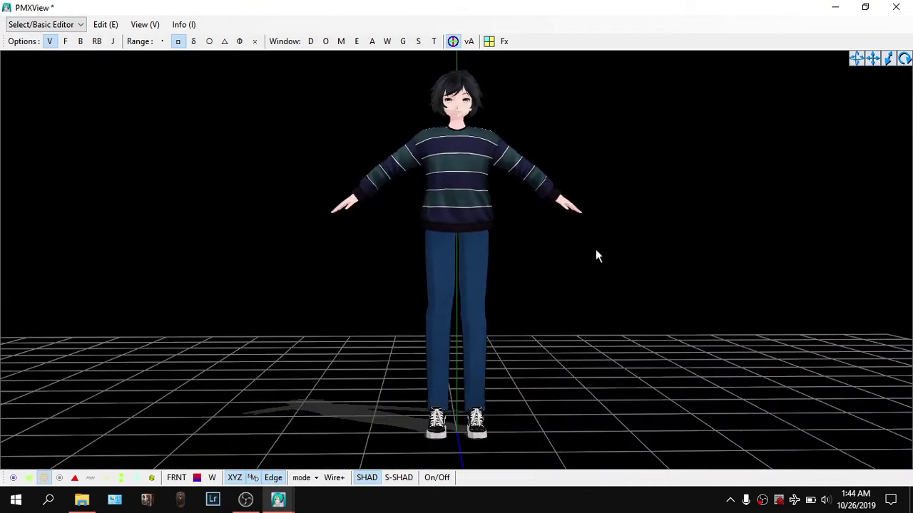
right_click_drag(647, 245, 633, 245)
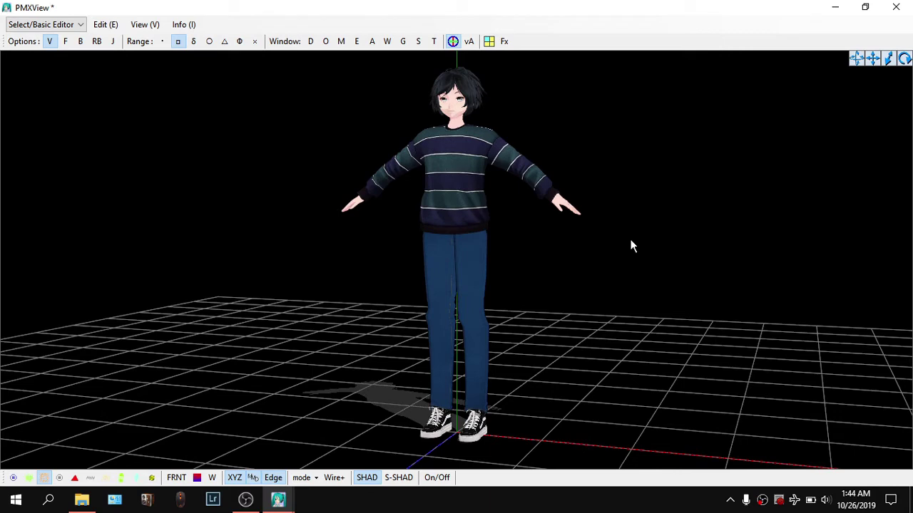
right_click_drag(626, 206, 429, 211)
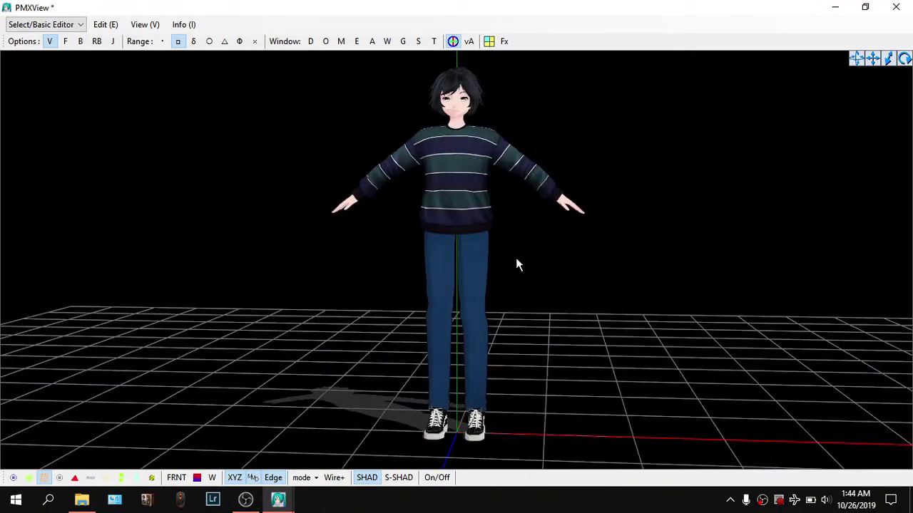
right_click_drag(583, 222, 393, 223)
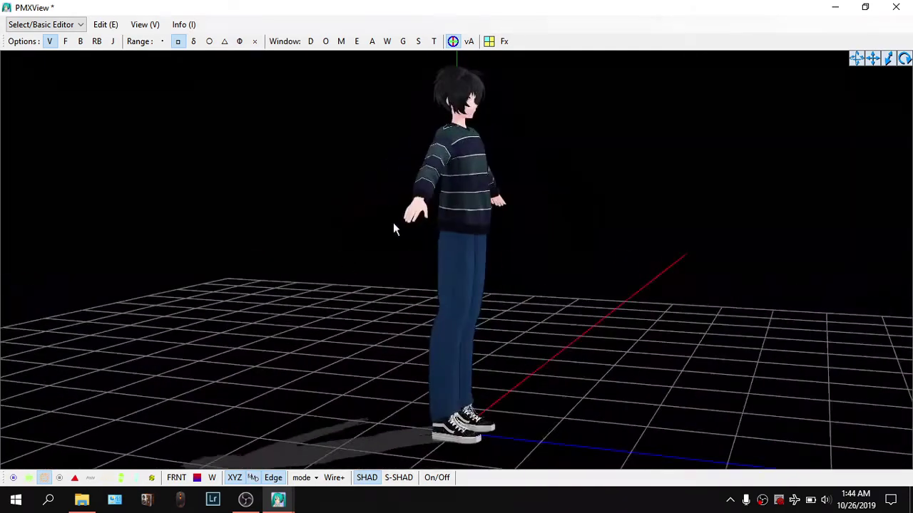
right_click_drag(676, 132, 616, 126)
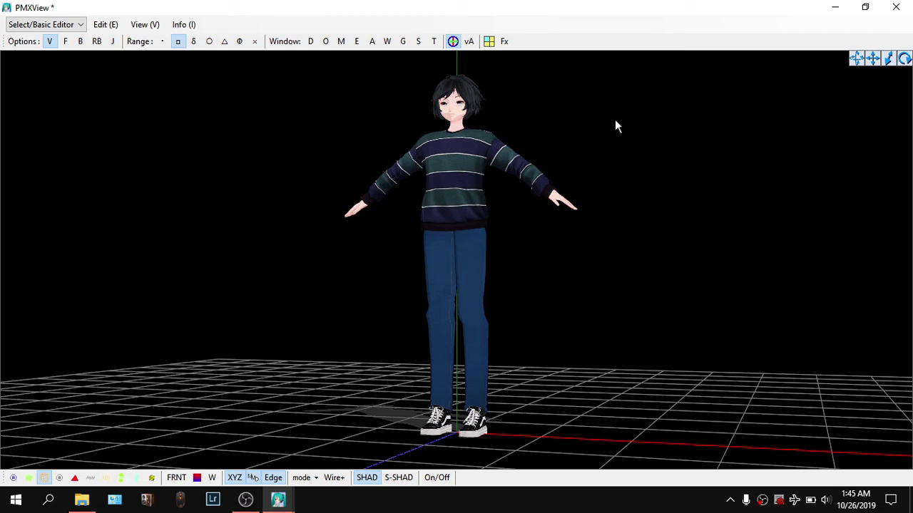
Bring up the Livarno folder in File Explorer and refresh its listing four times
left_click(81, 499)
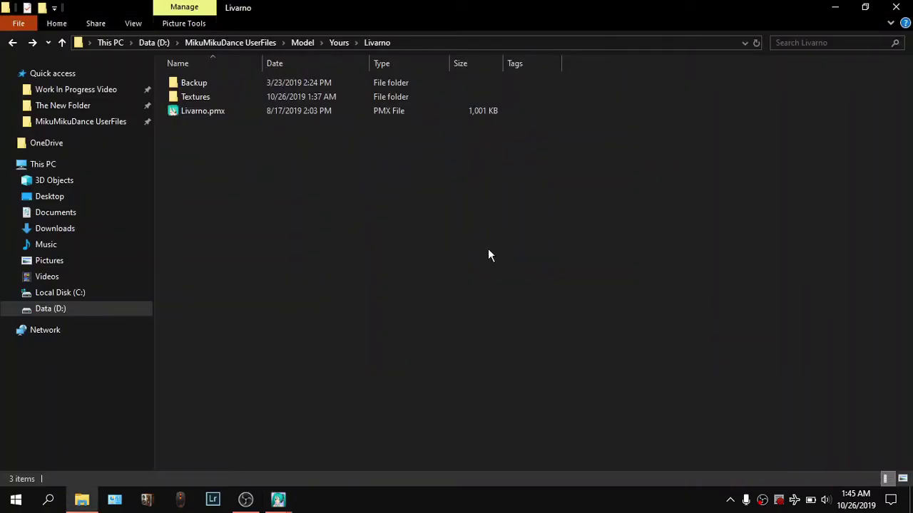
right_click(488, 248)
left_click(576, 301)
right_click(407, 179)
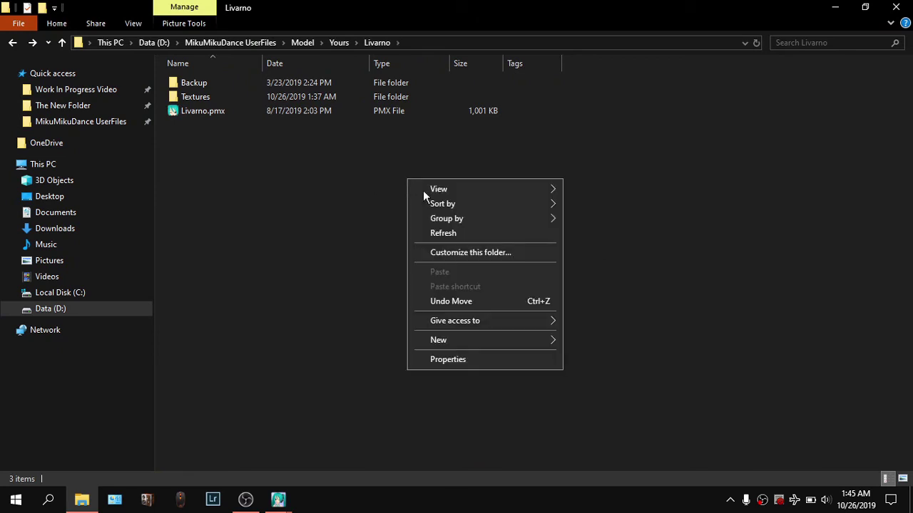
left_click(480, 227)
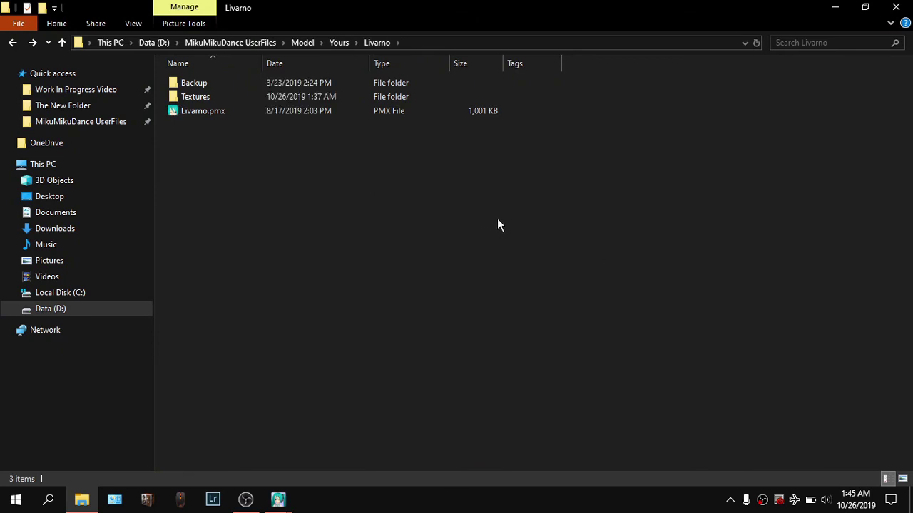
right_click(454, 196)
left_click(527, 250)
right_click(469, 219)
left_click(526, 275)
Bring PMXView forward and orbit from a steep top view to a front three-quarter view
mouse_move(278, 499)
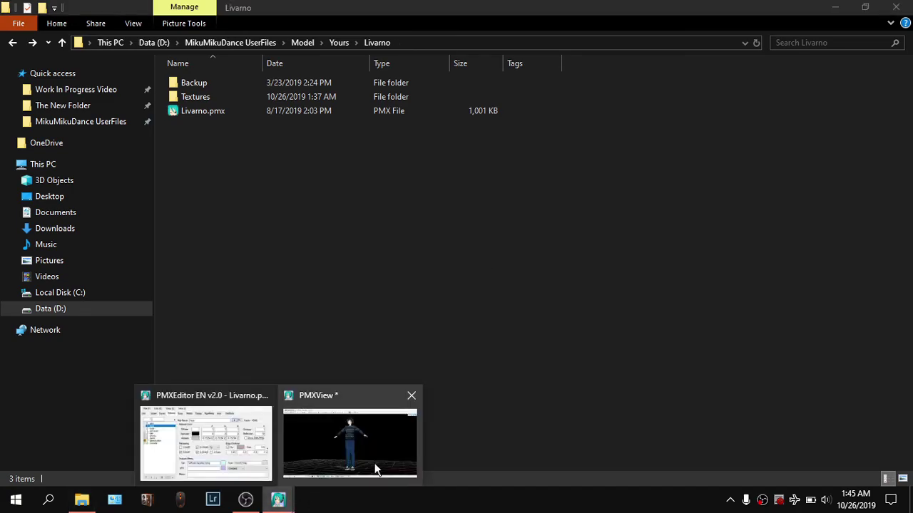
left_click(375, 468)
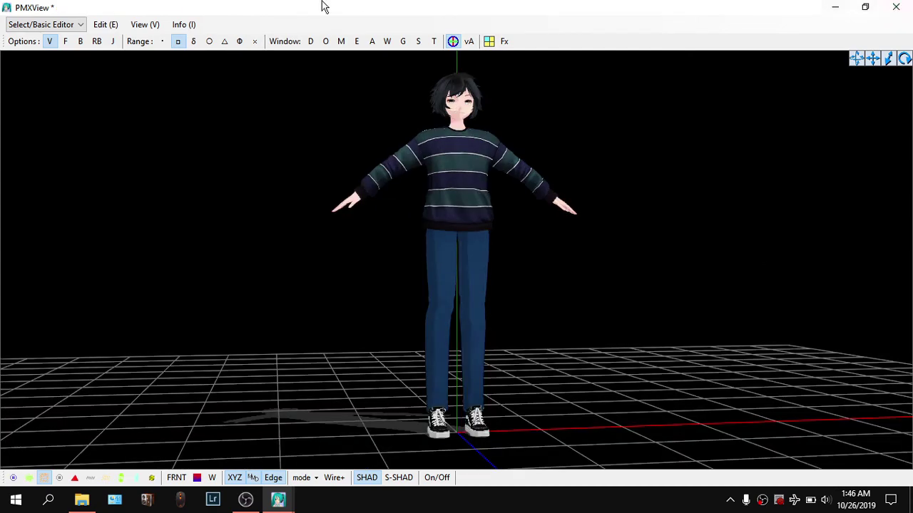
right_click_drag(572, 232, 659, 241)
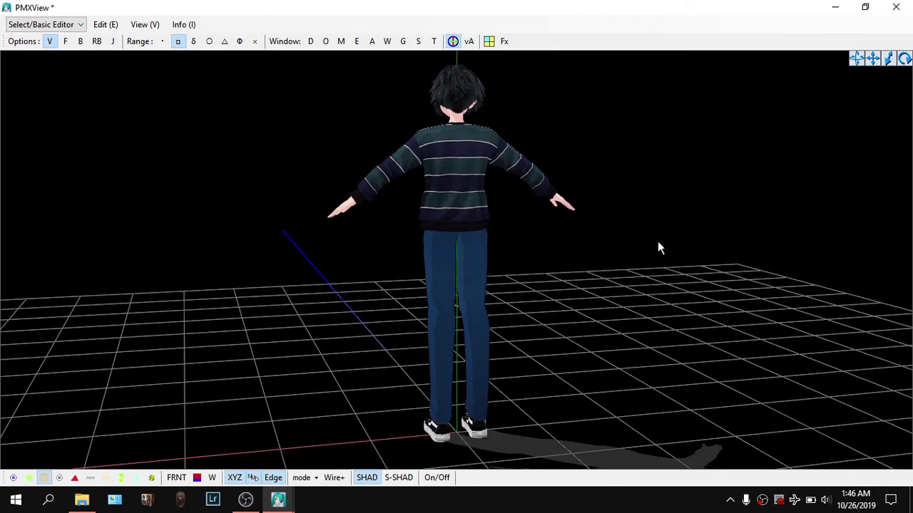
right_click_drag(657, 241, 761, 242)
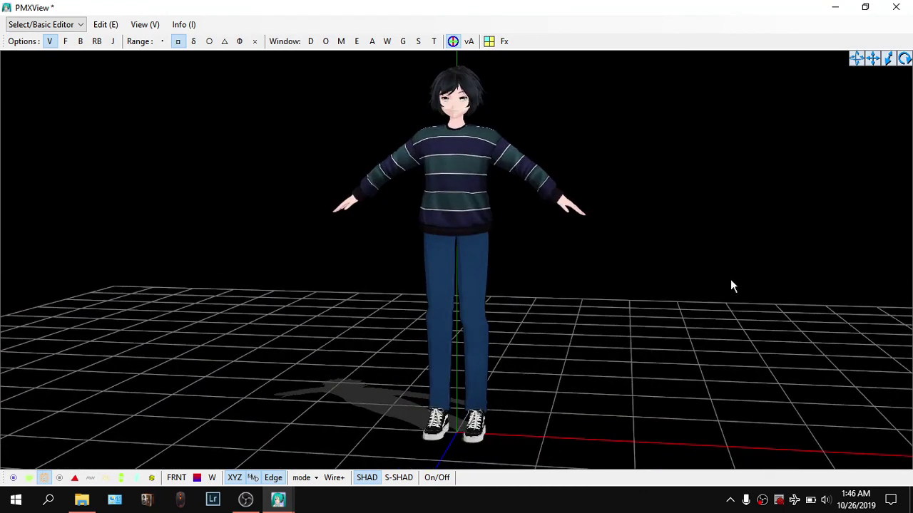